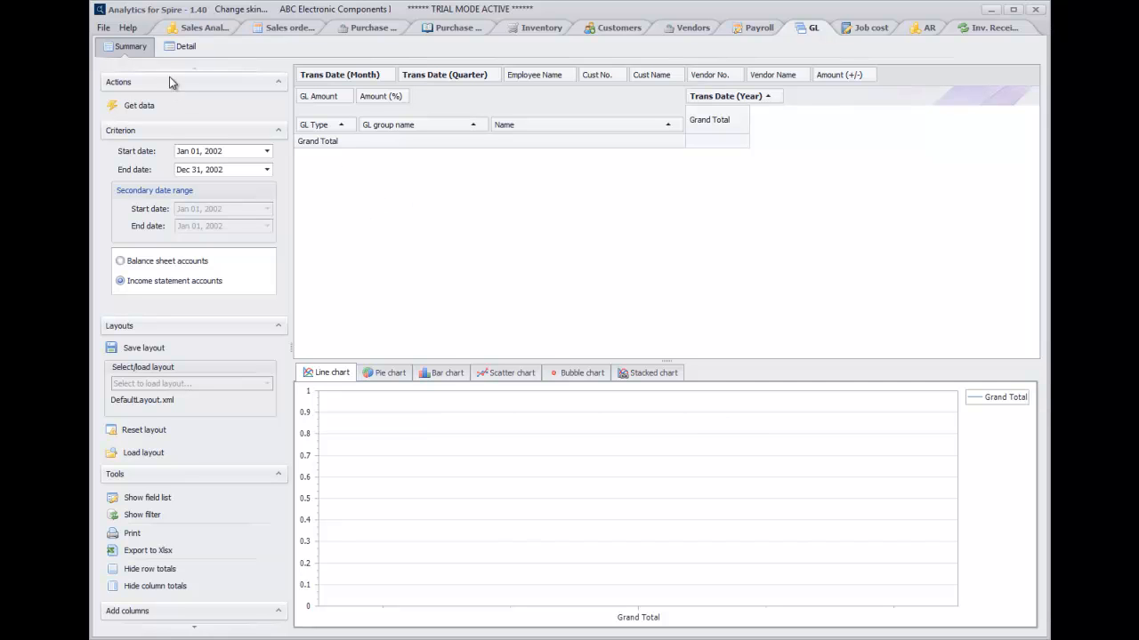
# Step: Load the GL detail transactions for Jan 01, 2002 to Dec 31, 2002 and remove the Trans. No. grouping
pyautogui.click(182, 47)
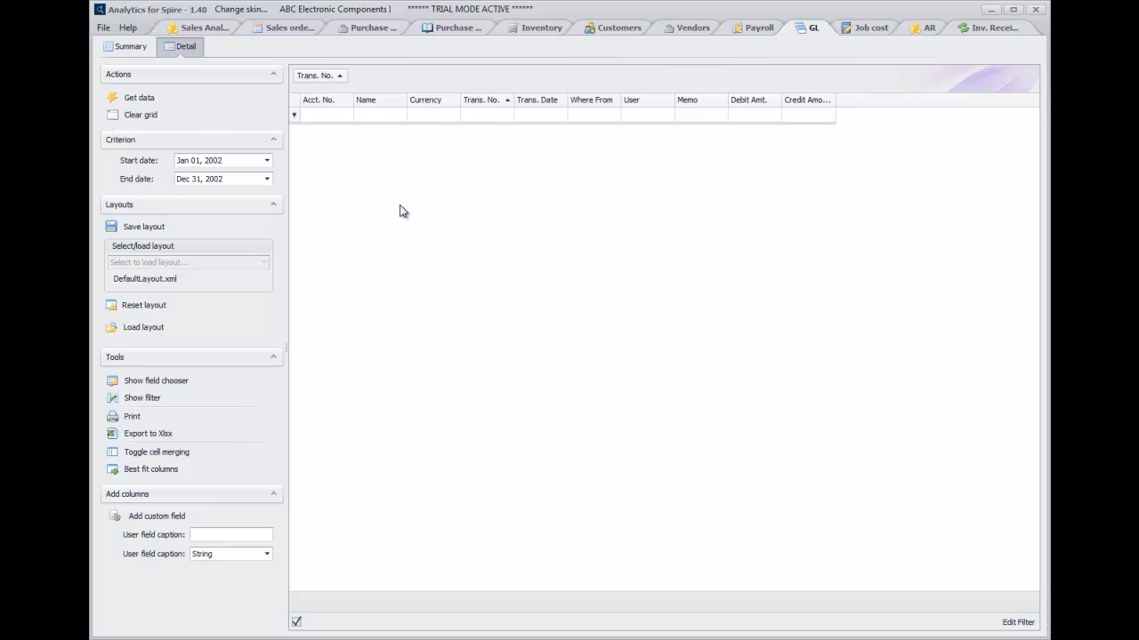
pyautogui.click(140, 98)
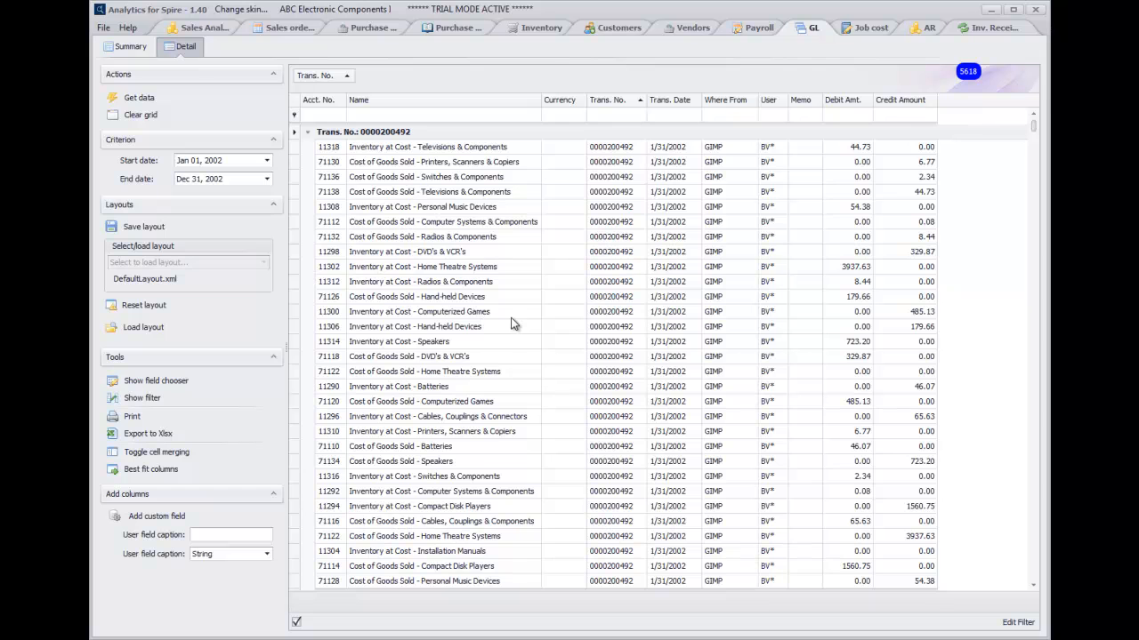
pyautogui.scroll(-9, 514, 325)
pyautogui.scroll(9, 514, 329)
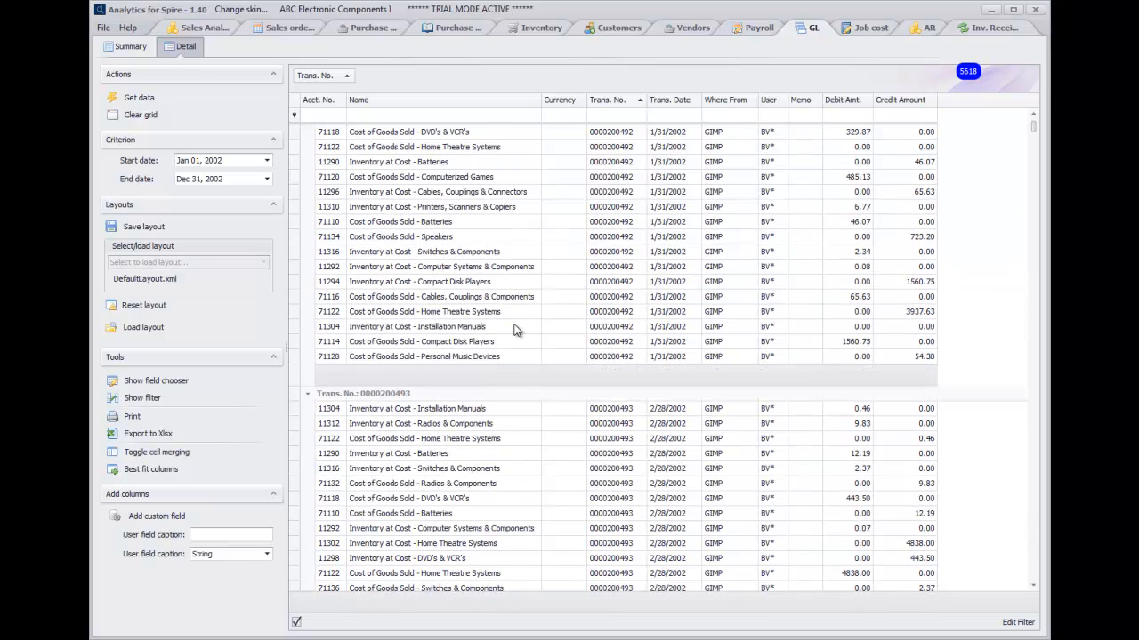
pyautogui.moveTo(343, 77); pyautogui.dragTo(583, 107)
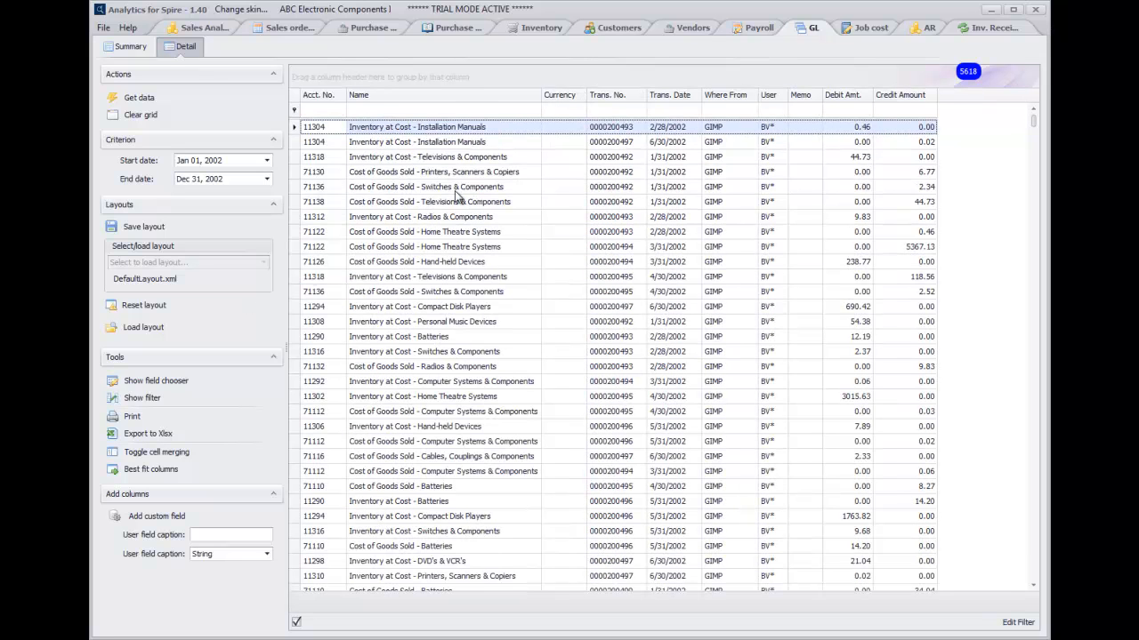
# Step: Add the Cur. Rate field from the column chooser to the detail grid, after Credit Amount
pyautogui.click(155, 381)
pyautogui.moveTo(925, 511); pyautogui.dragTo(436, 112)
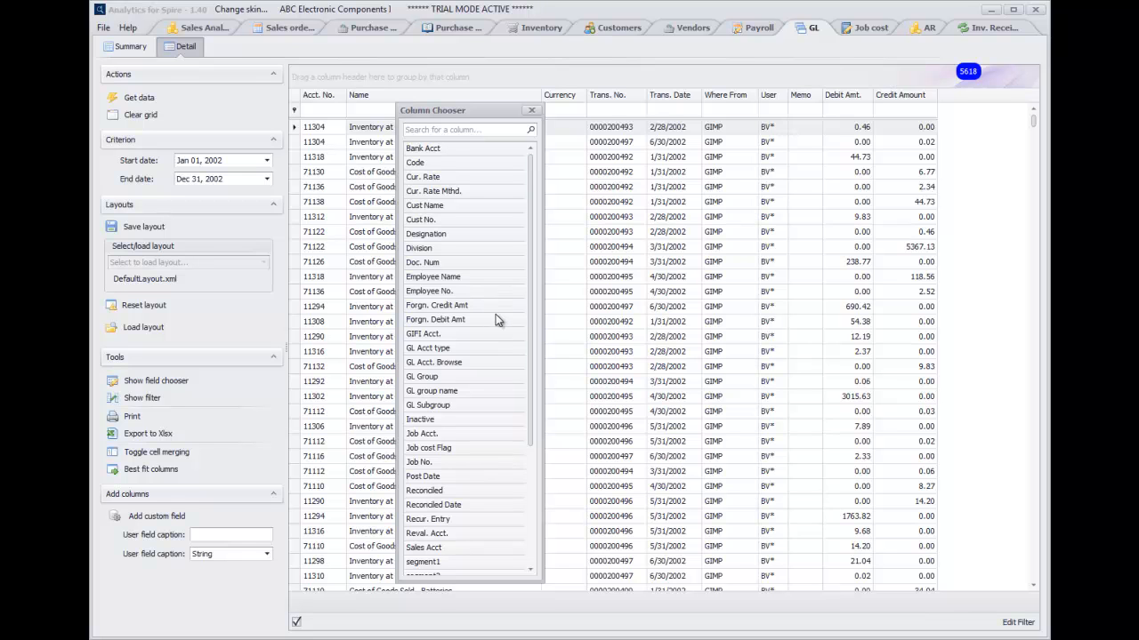
pyautogui.moveTo(531, 331); pyautogui.dragTo(534, 473)
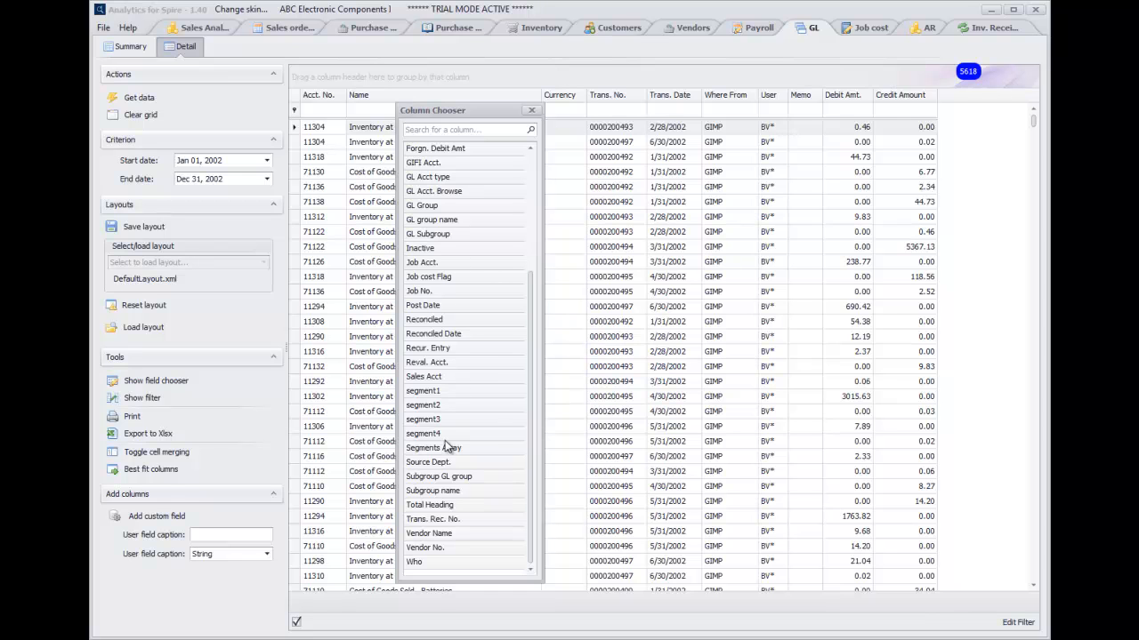
pyautogui.moveTo(532, 361); pyautogui.dragTo(530, 213)
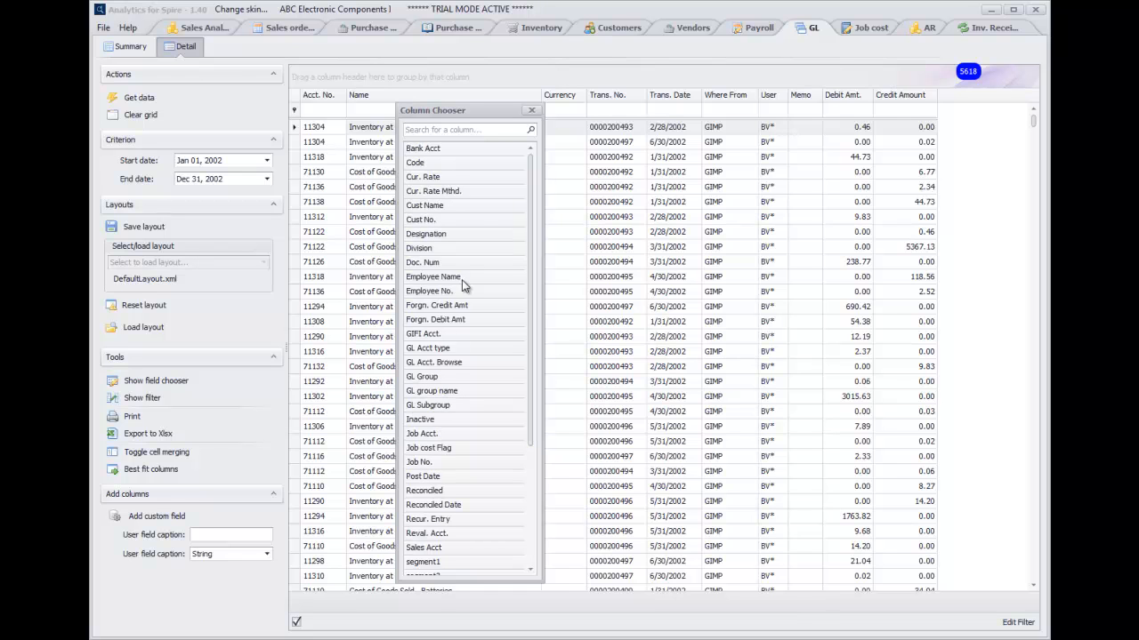
pyautogui.moveTo(422, 178); pyautogui.dragTo(926, 120)
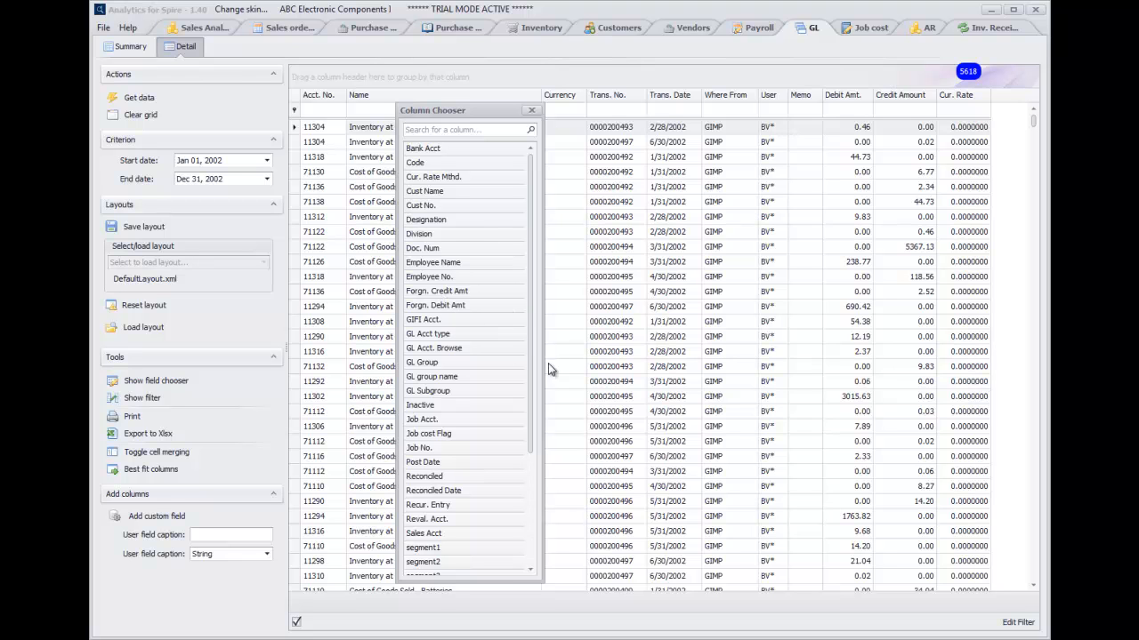
pyautogui.click(532, 111)
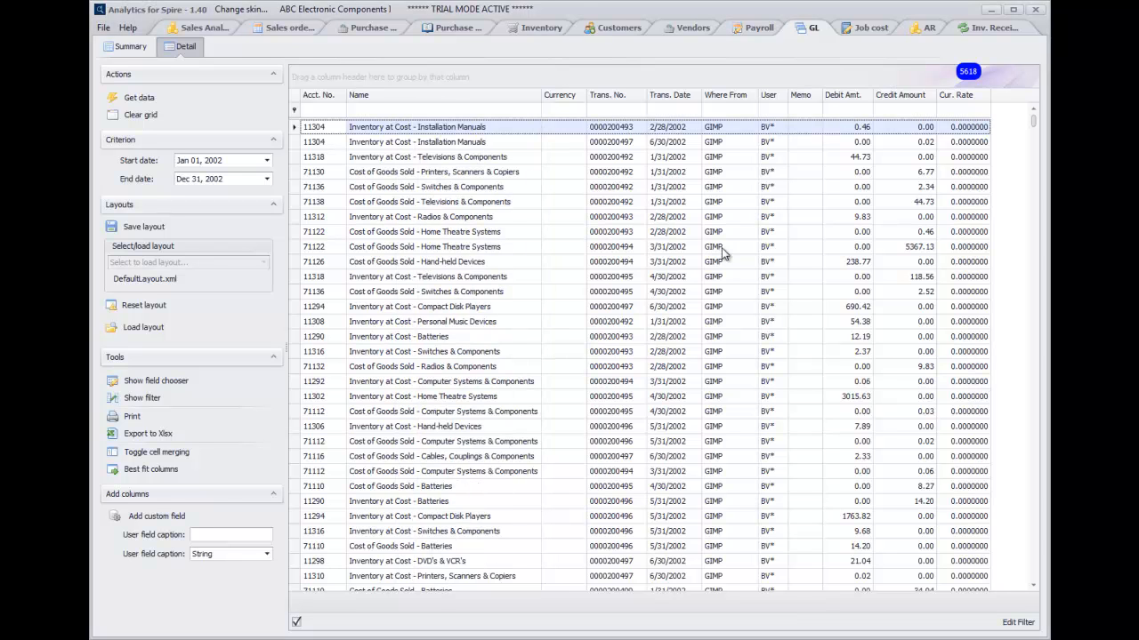
# Step: Group the detail transactions by Where From and look through the GL, INVR, LWAY and PAYR groups
pyautogui.moveTo(736, 93); pyautogui.dragTo(569, 78)
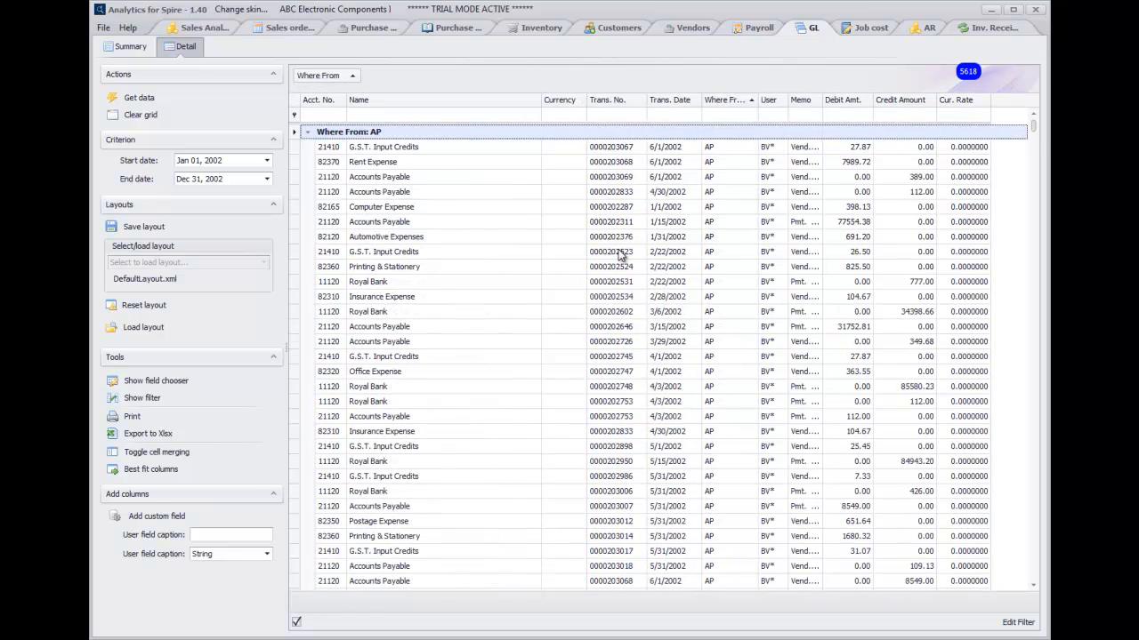
pyautogui.moveTo(1038, 127); pyautogui.dragTo(1028, 208)
pyautogui.scroll(-10, 1023, 206)
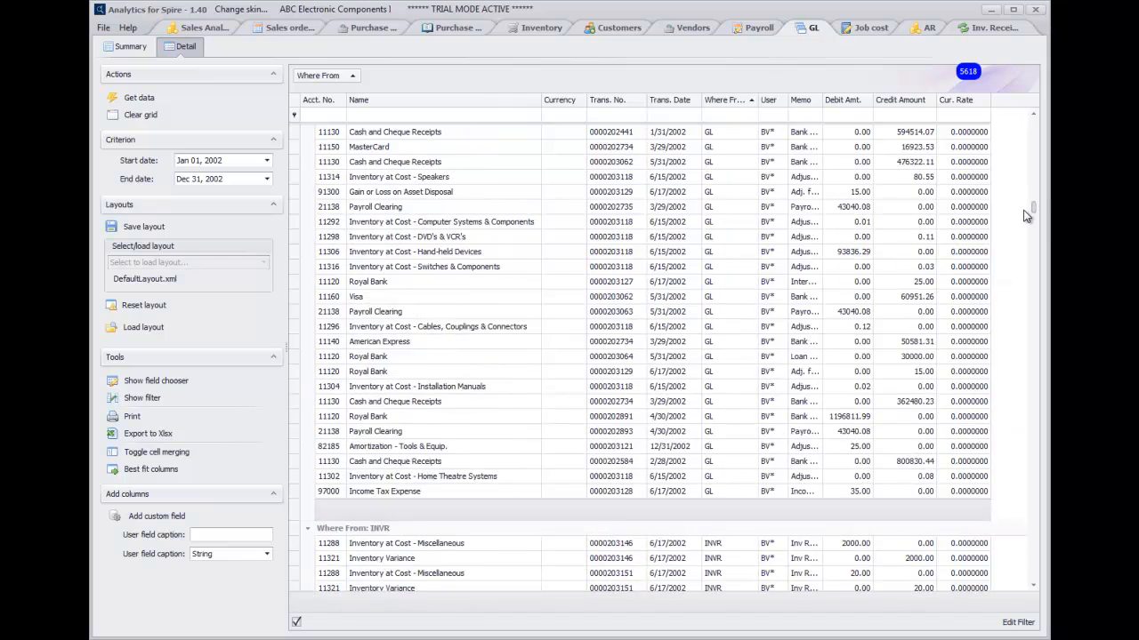
pyautogui.scroll(5, 794, 221)
pyautogui.scroll(-10, 796, 224)
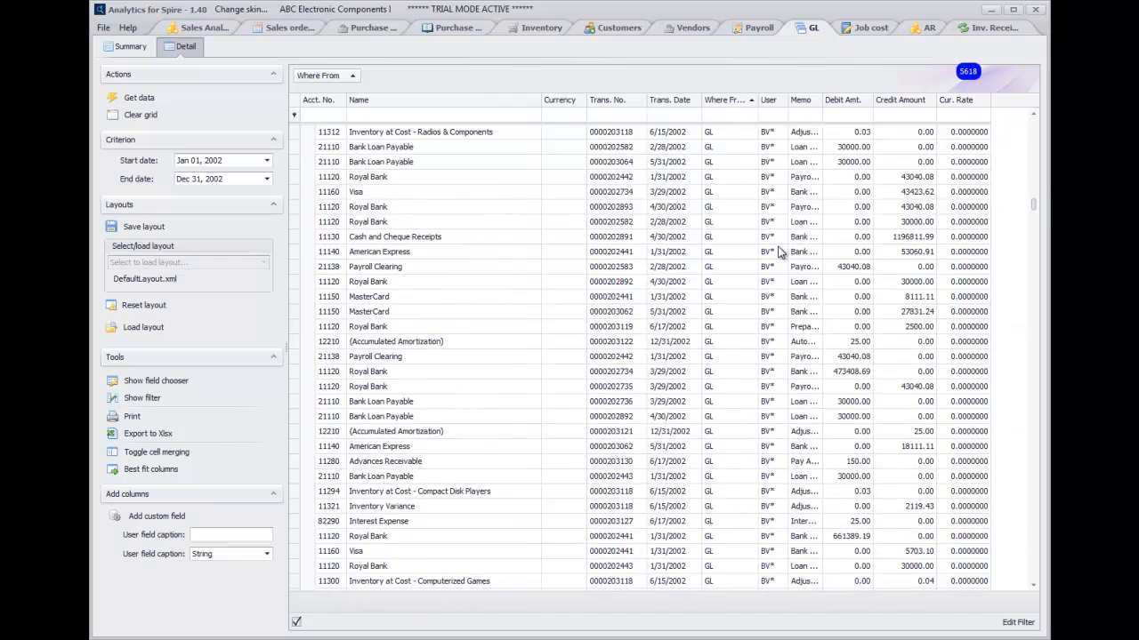
pyautogui.scroll(-10, 798, 329)
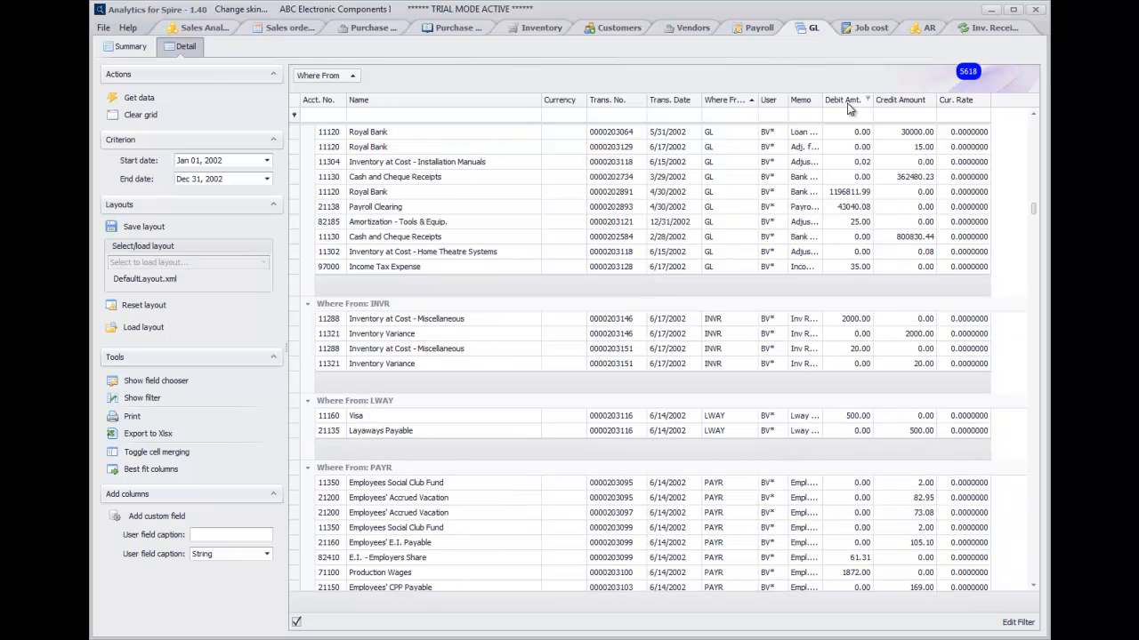
# Step: Widen the Memo column to show its full text and filter the transactions by memos containing "adjustm"
pyautogui.moveTo(824, 105); pyautogui.dragTo(887, 395)
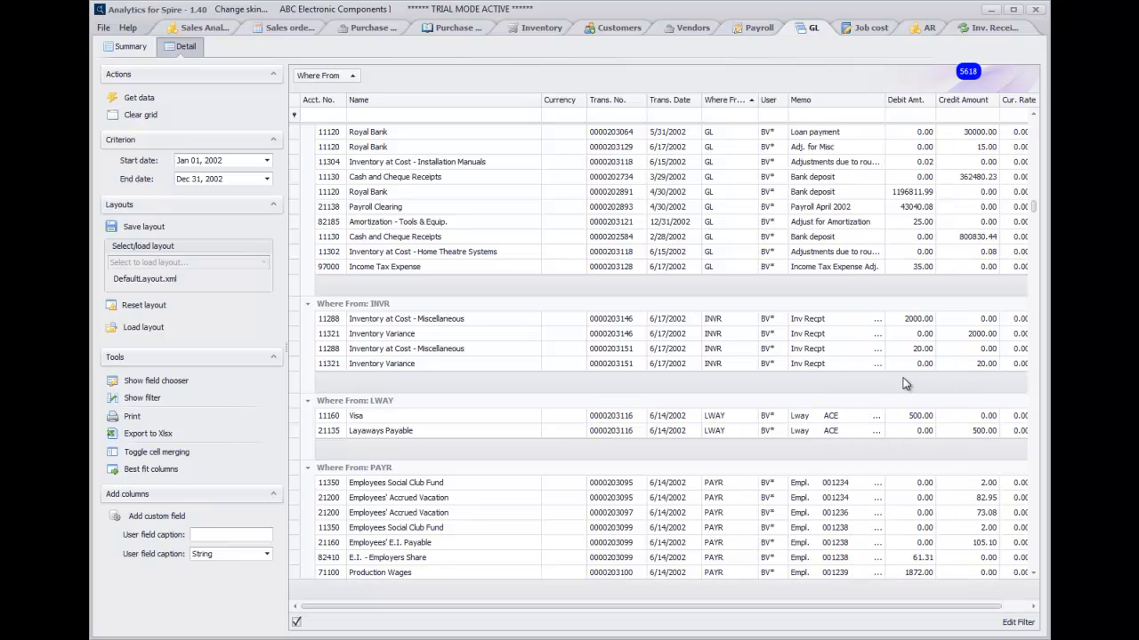
pyautogui.click(827, 114)
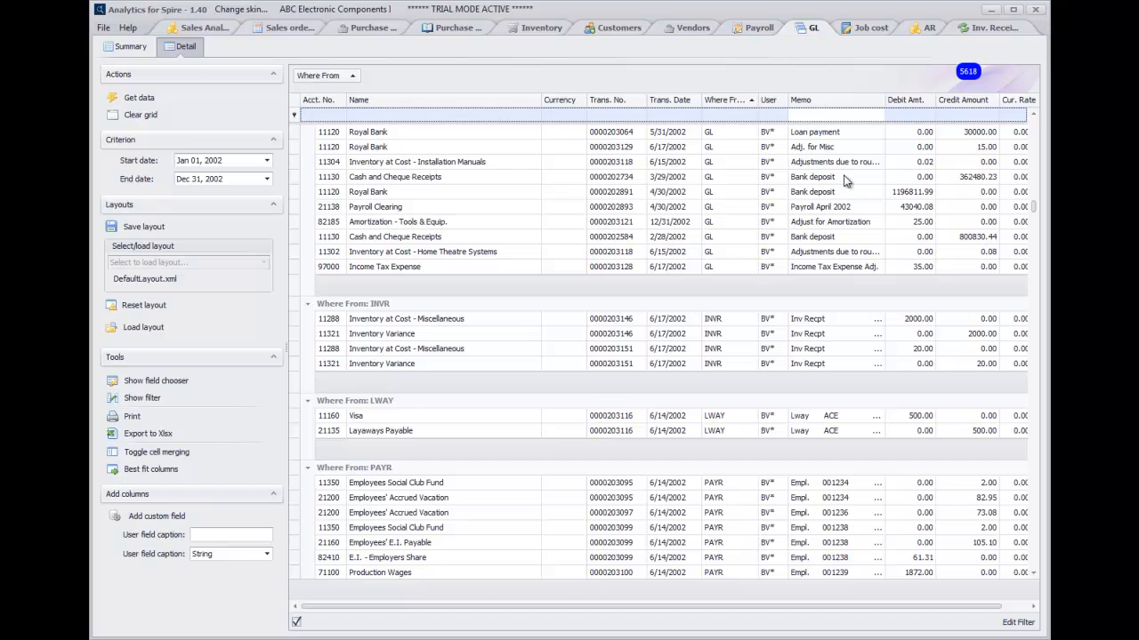
pyautogui.write('adjuib')
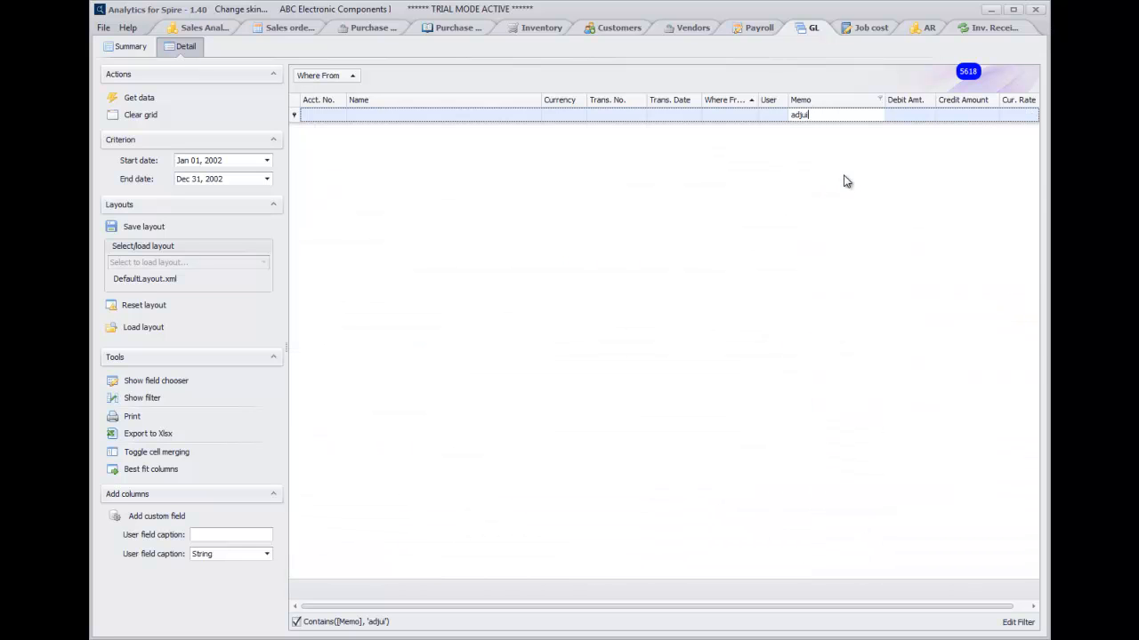
pyautogui.press('BackSpace')
pyautogui.write('stm')
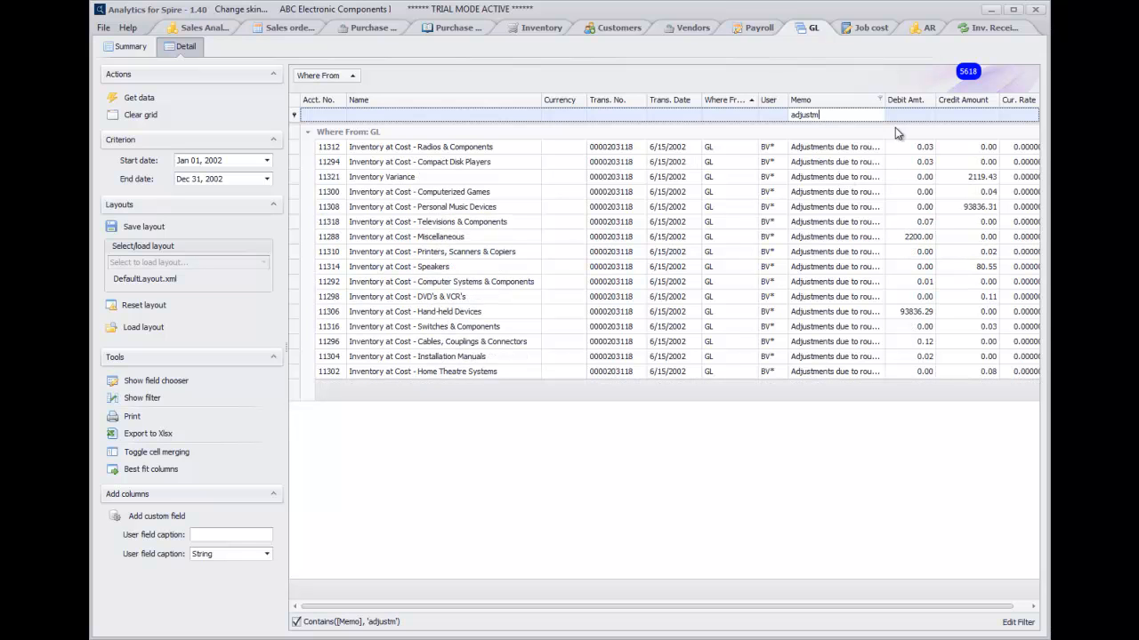
pyautogui.moveTo(885, 99); pyautogui.dragTo(911, 99)
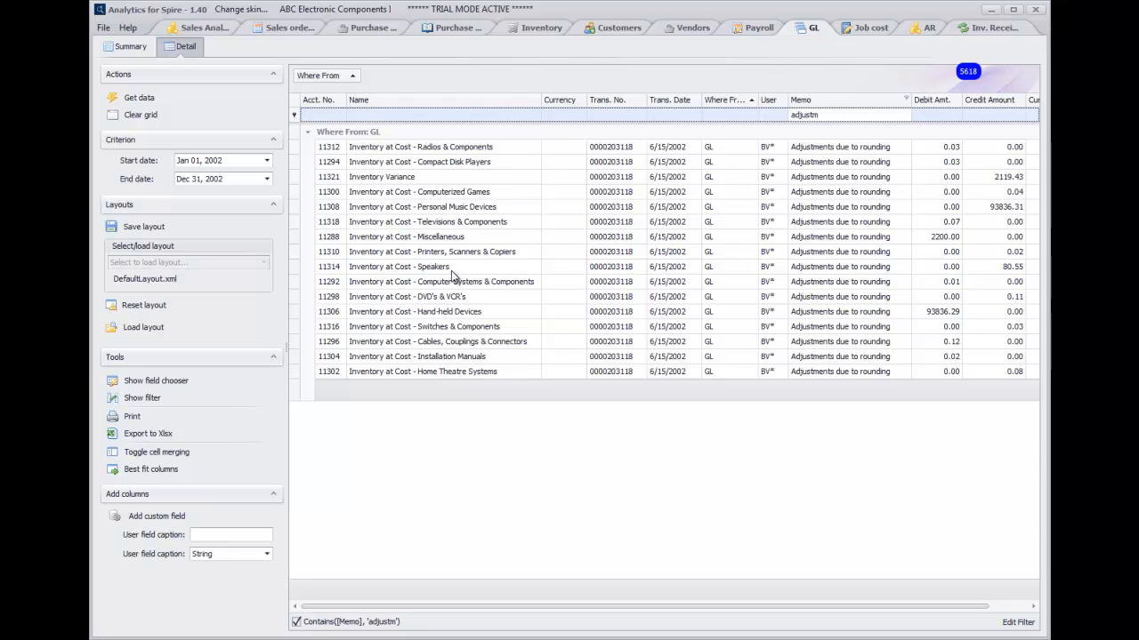
# Step: Load the GL summary of income statement accounts for 2002 and enlarge the pivot grid by shrinking the chart area
pyautogui.click(136, 50)
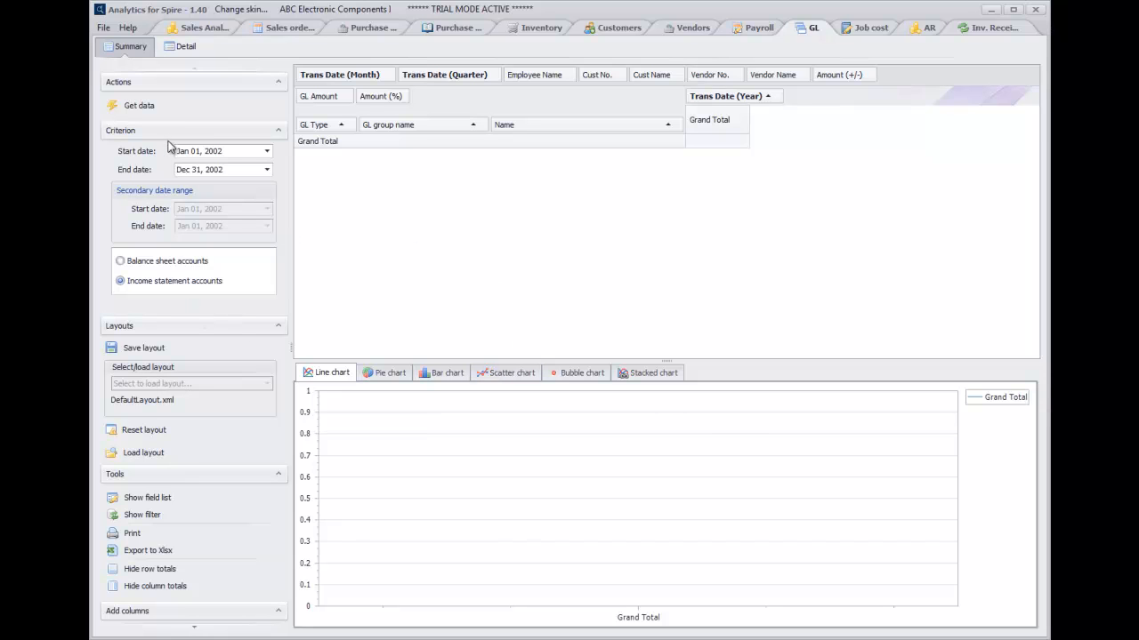
pyautogui.click(139, 106)
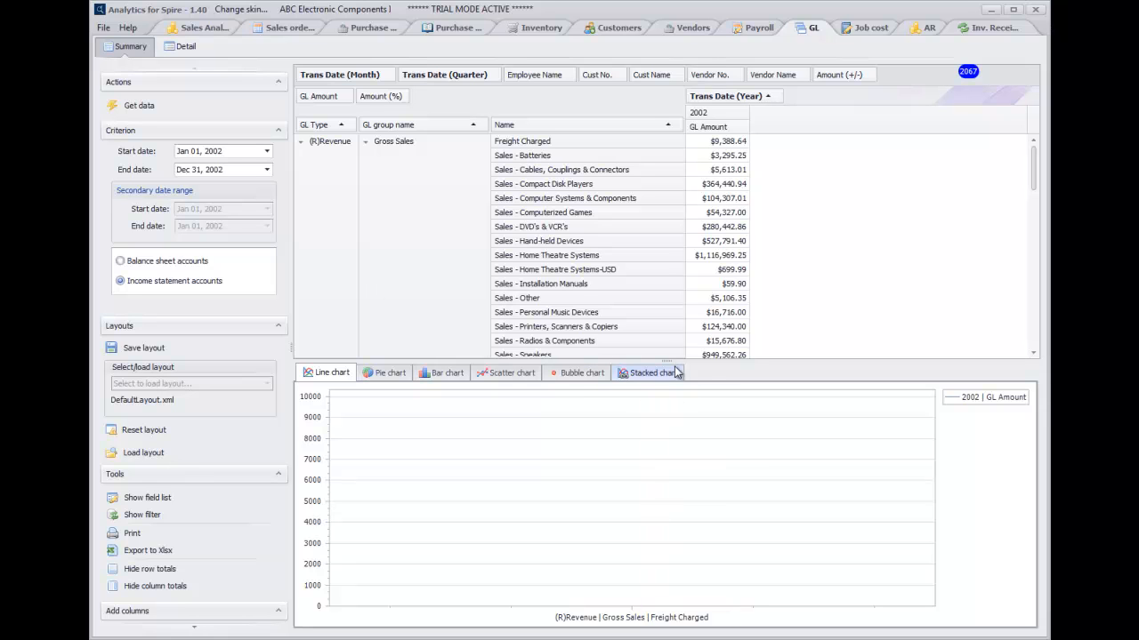
pyautogui.moveTo(671, 362); pyautogui.dragTo(668, 542)
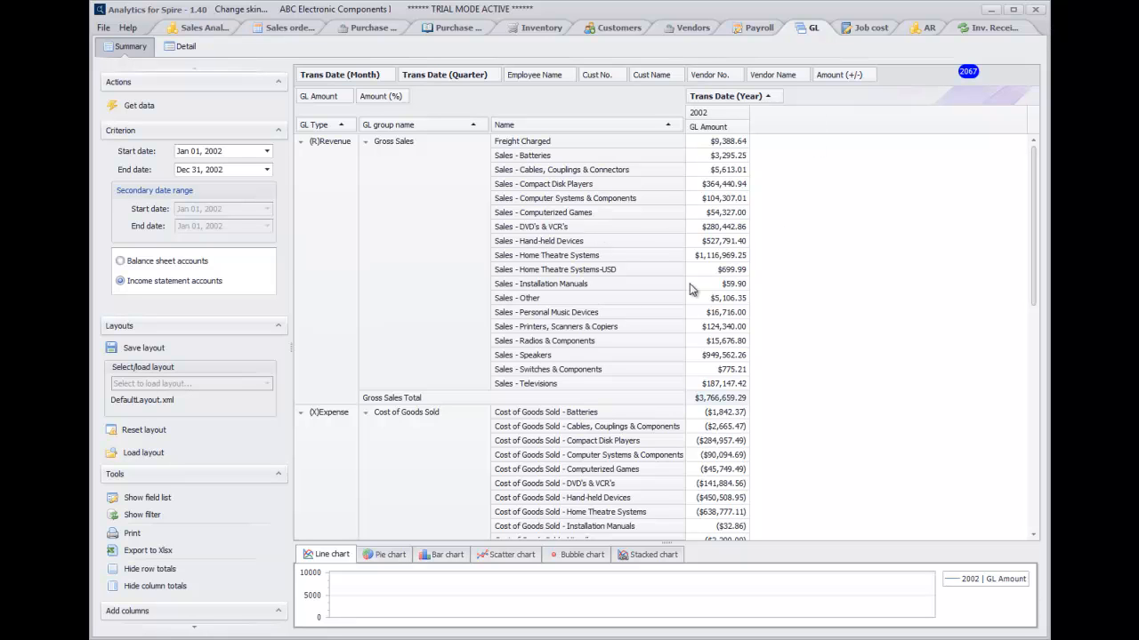
# Step: Examine the 2002 revenue and expense accounts in the summary, including the group totals and the grand total
pyautogui.scroll(-3, 720, 335)
pyautogui.scroll(-2, 712, 335)
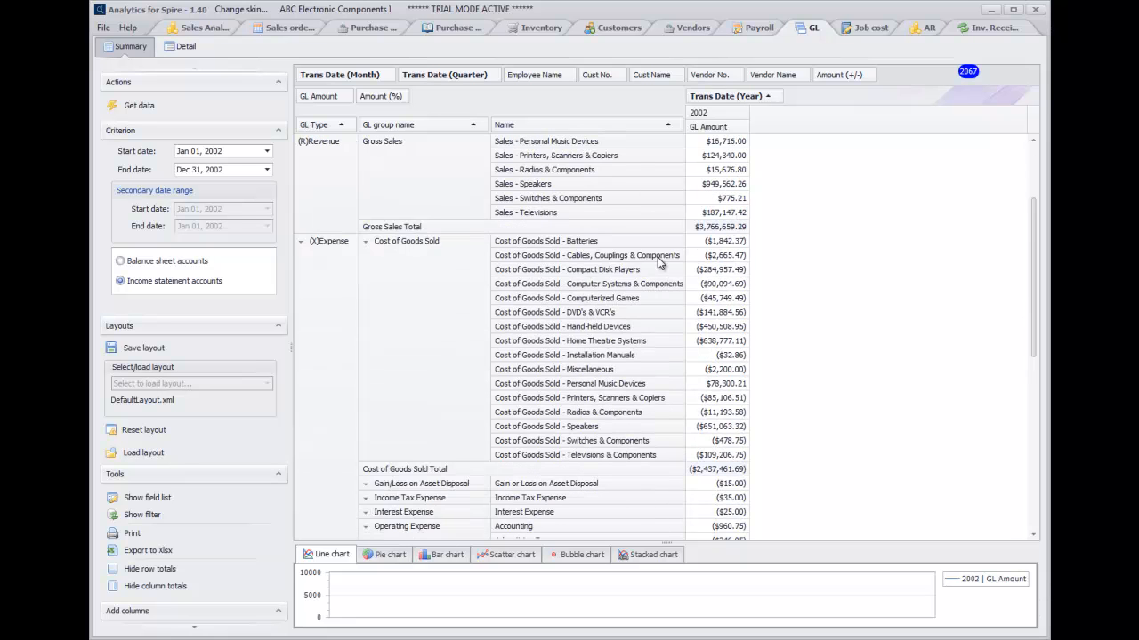
pyautogui.scroll(5, 702, 323)
pyautogui.scroll(-5, 450, 181)
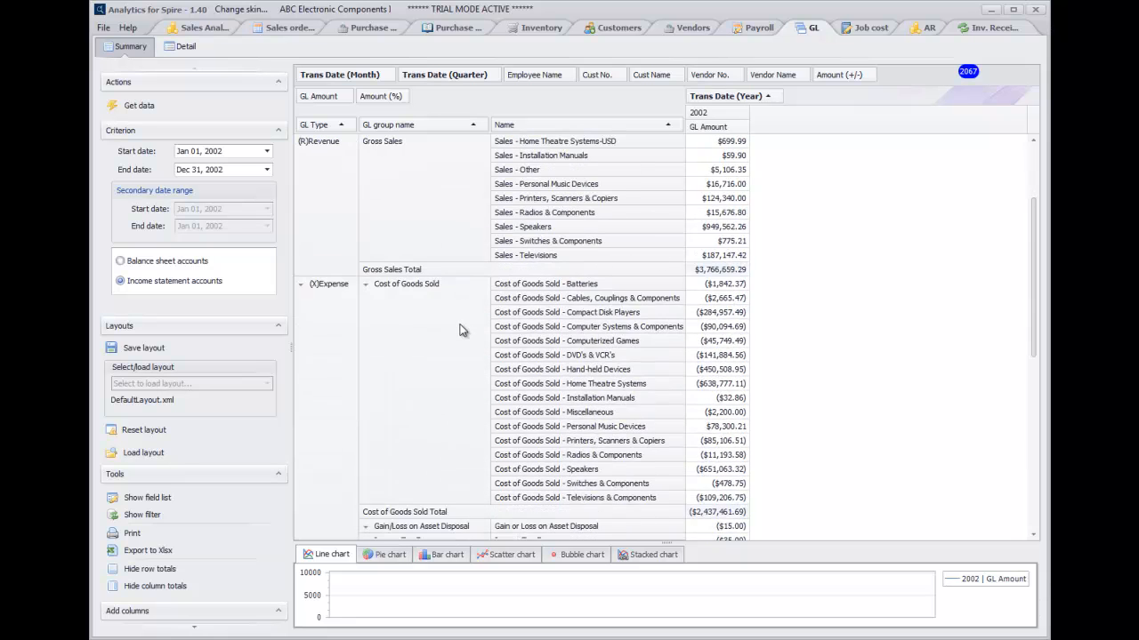
pyautogui.scroll(-1, 455, 327)
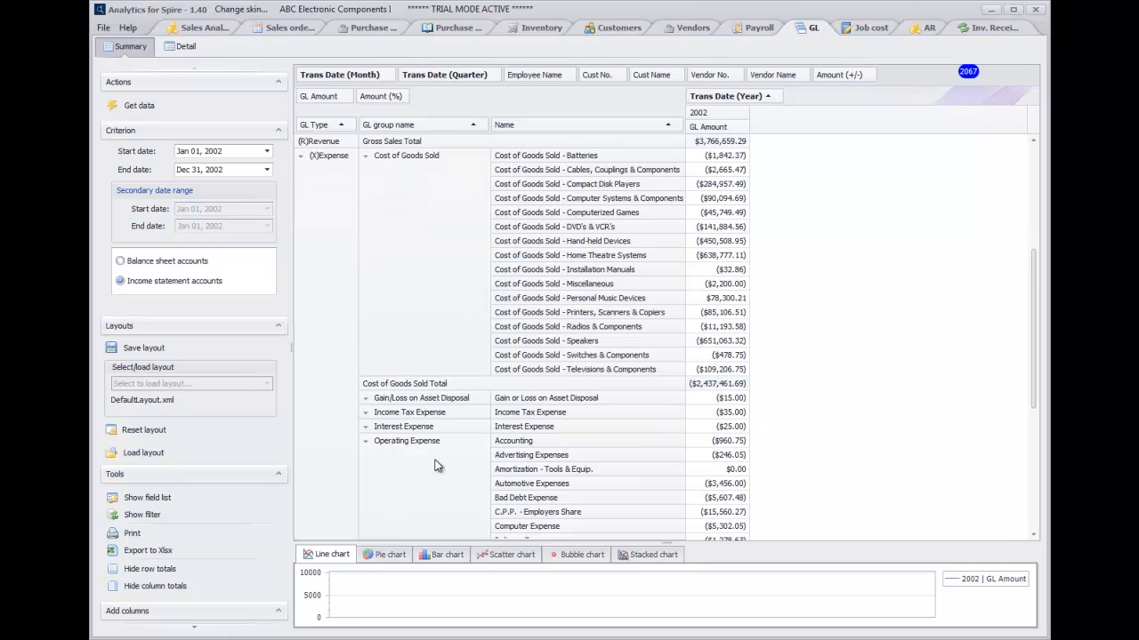
pyautogui.scroll(-1, 436, 466)
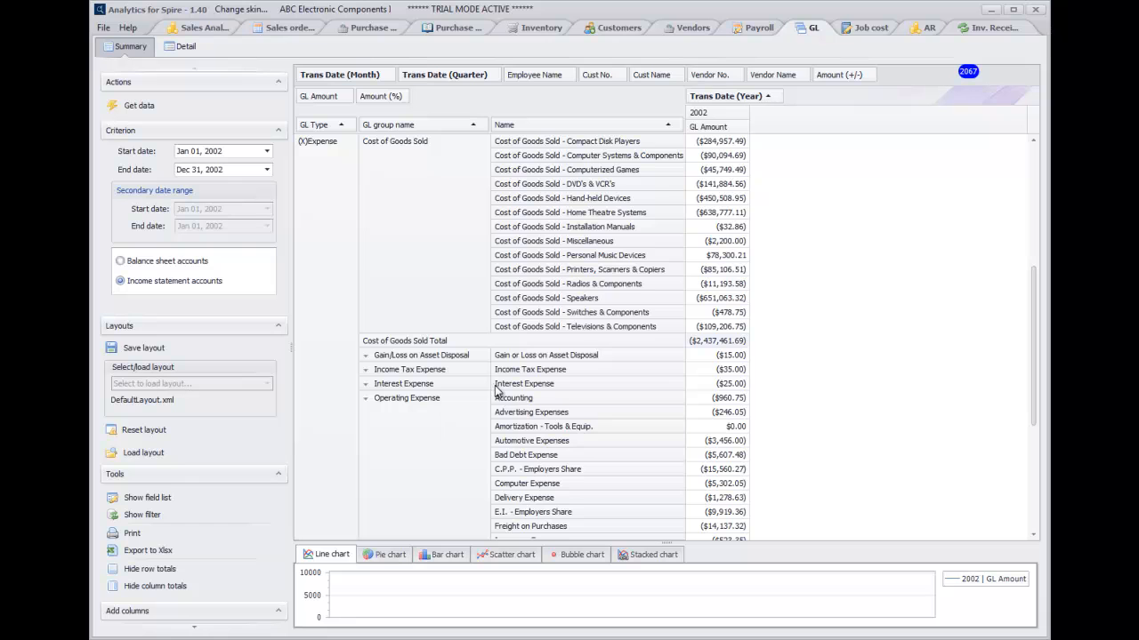
pyautogui.scroll(-2, 475, 372)
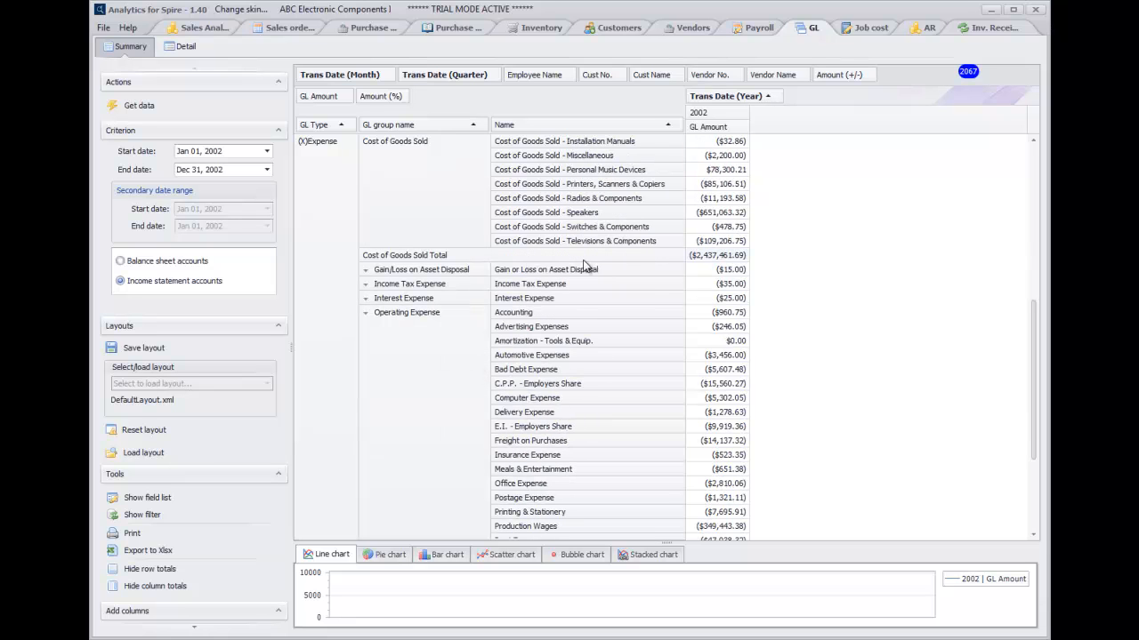
pyautogui.scroll(-1, 441, 378)
pyautogui.scroll(-3, 533, 375)
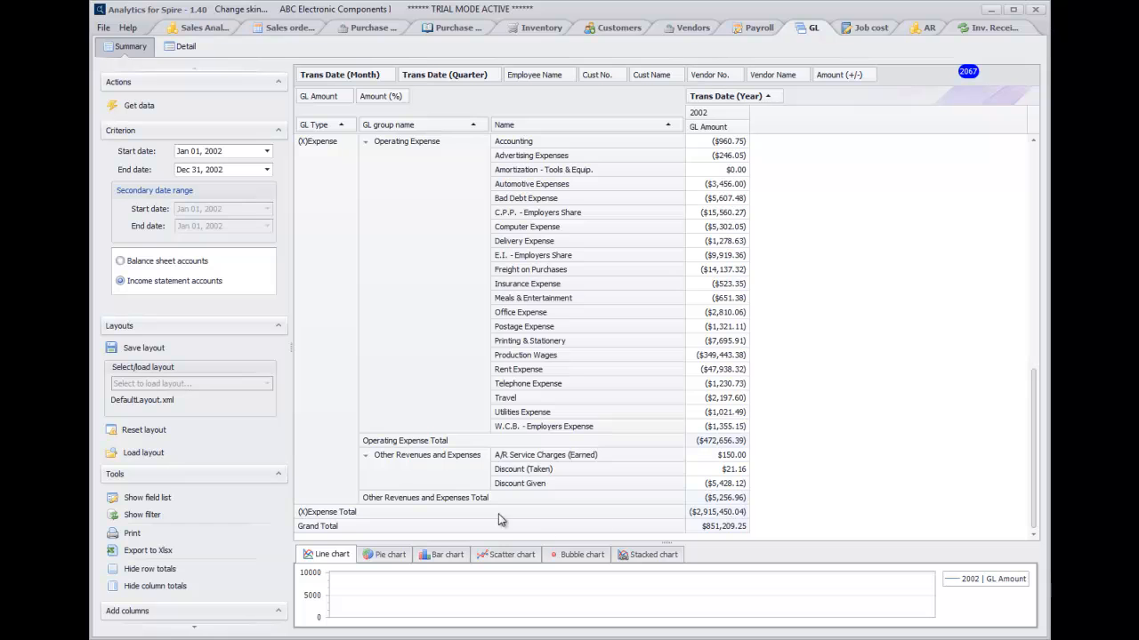
pyautogui.scroll(4, 731, 418)
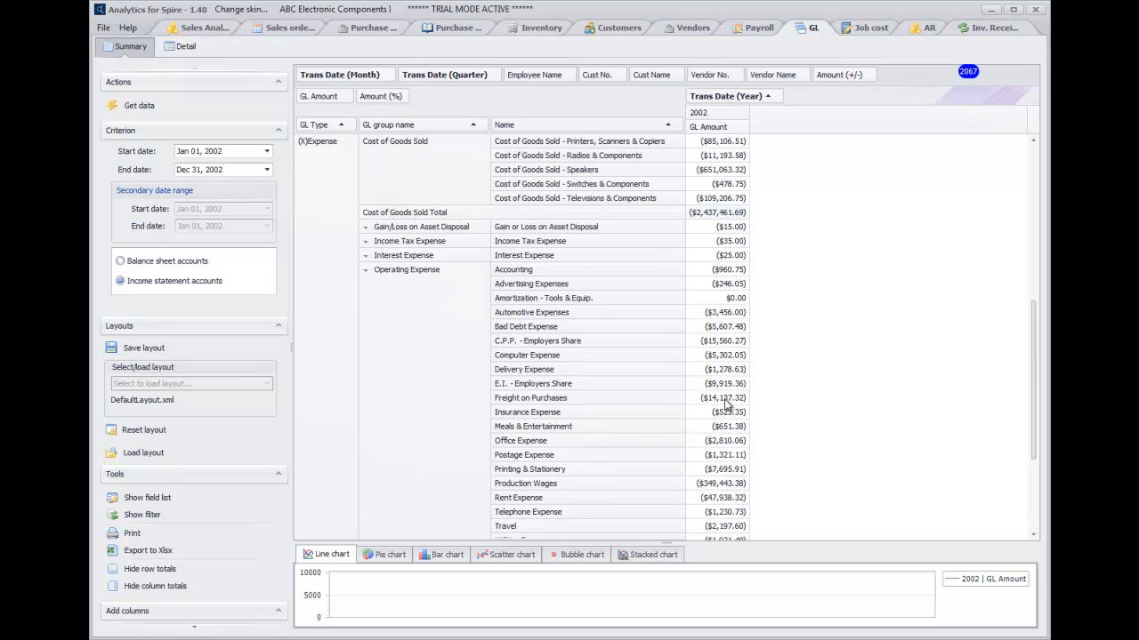
pyautogui.scroll(4, 667, 258)
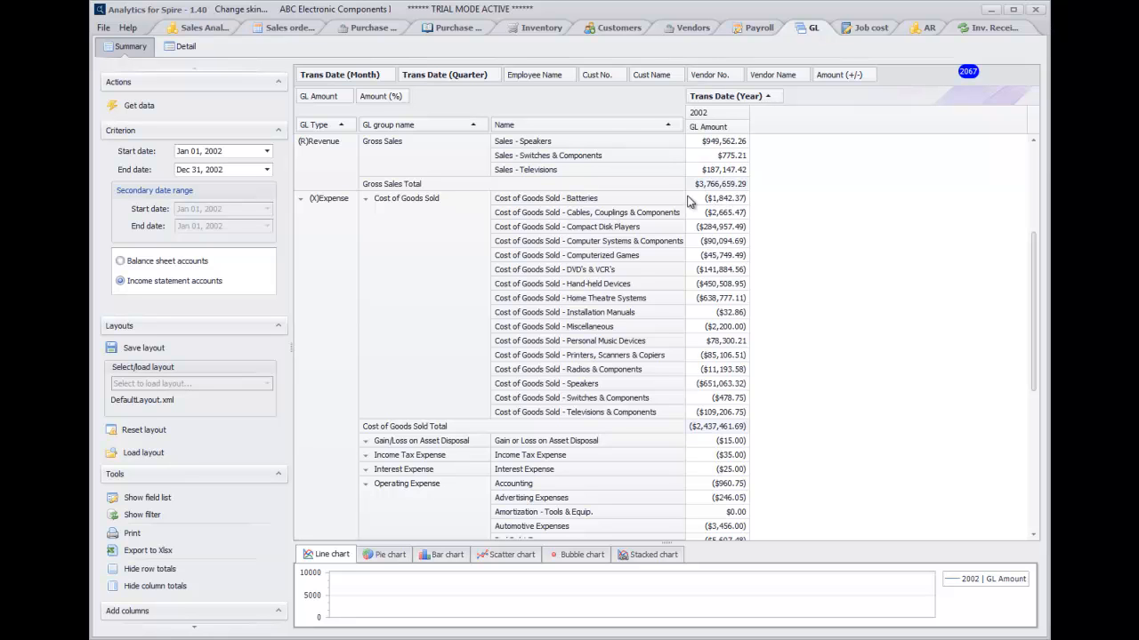
pyautogui.scroll(-8, 702, 214)
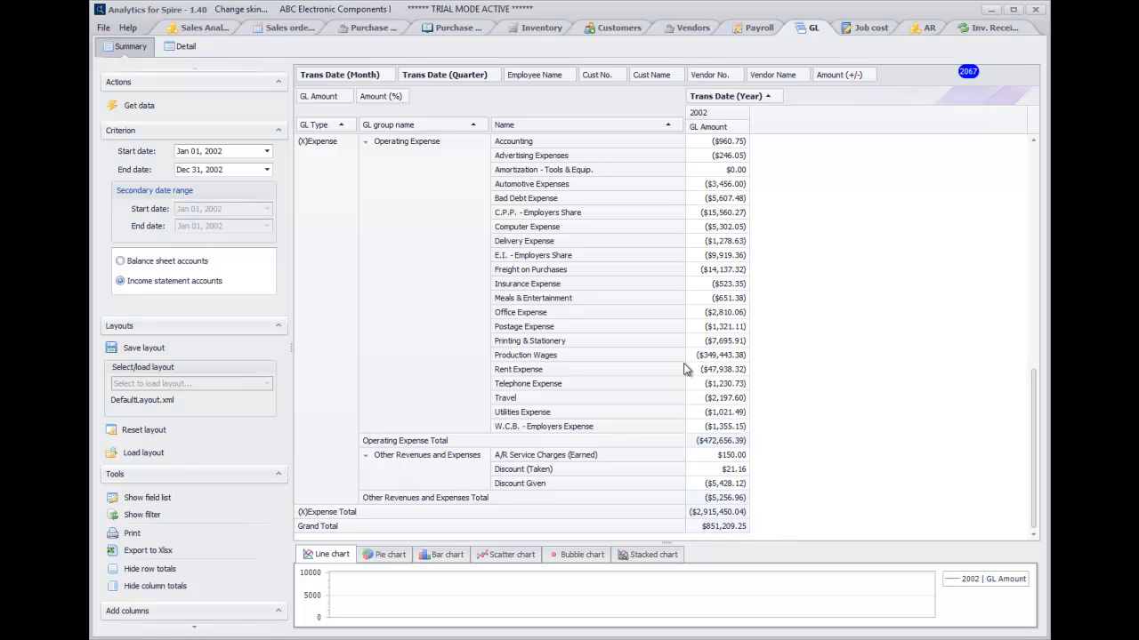
# Step: Enable the secondary date range Jan 01, 2001 to Dec 31, 2001, reload the summary and review the year comparison
pyautogui.click(173, 191)
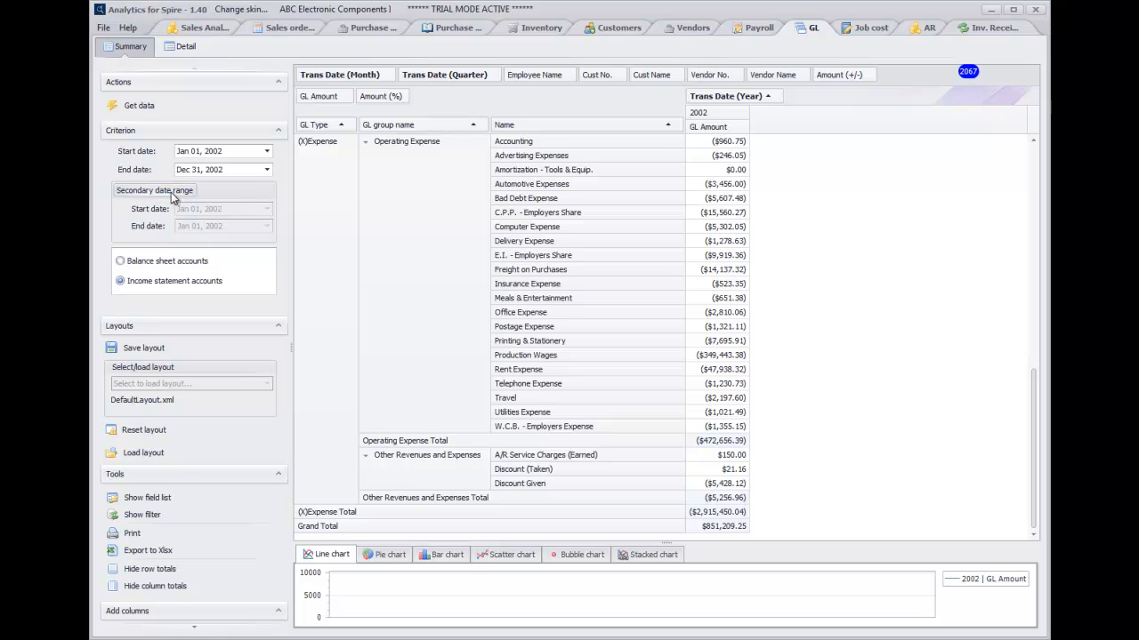
pyautogui.click(142, 106)
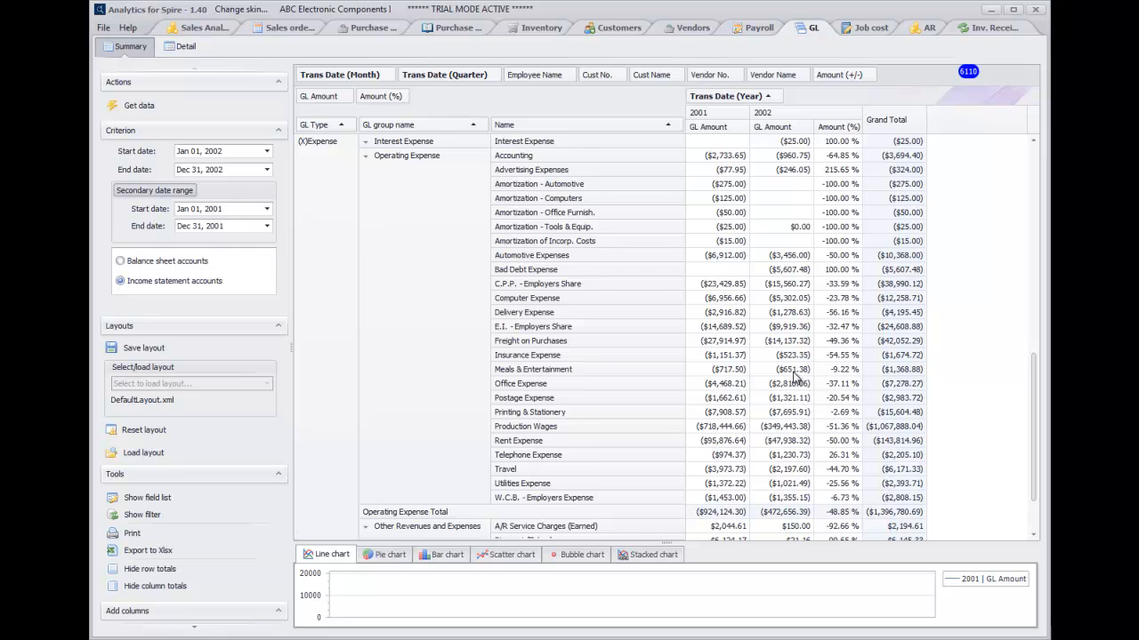
pyautogui.scroll(-2, 794, 382)
pyautogui.scroll(15, 783, 369)
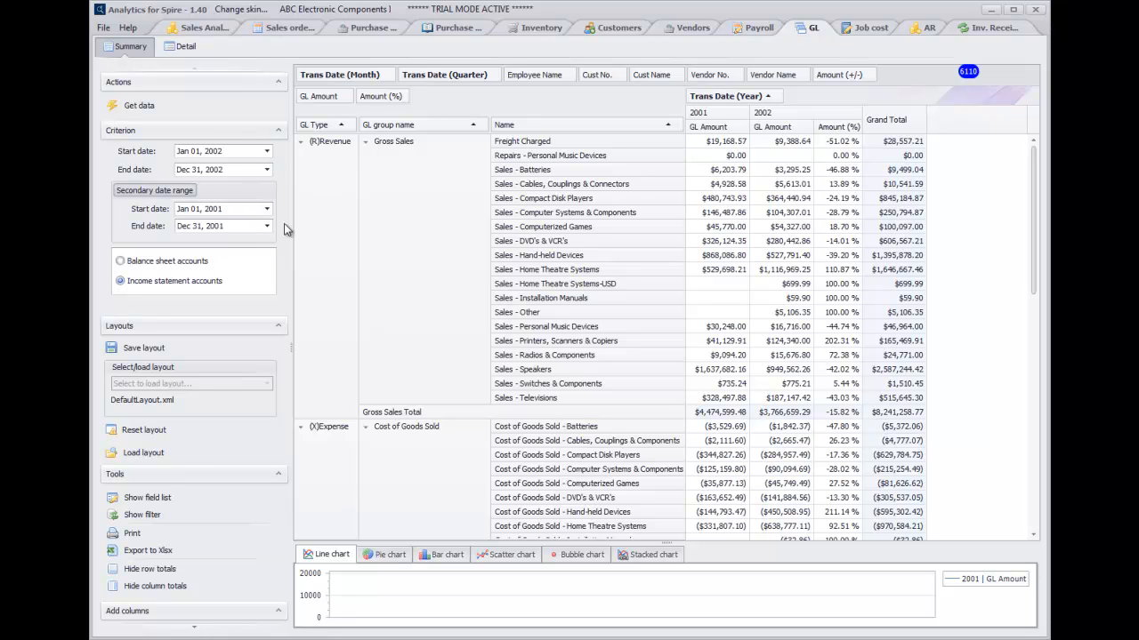
# Step: Set the end date to May 31, 2002, reset the secondary date range to Jan 01 – May 31, 2001 and reload the summary
pyautogui.click(266, 169)
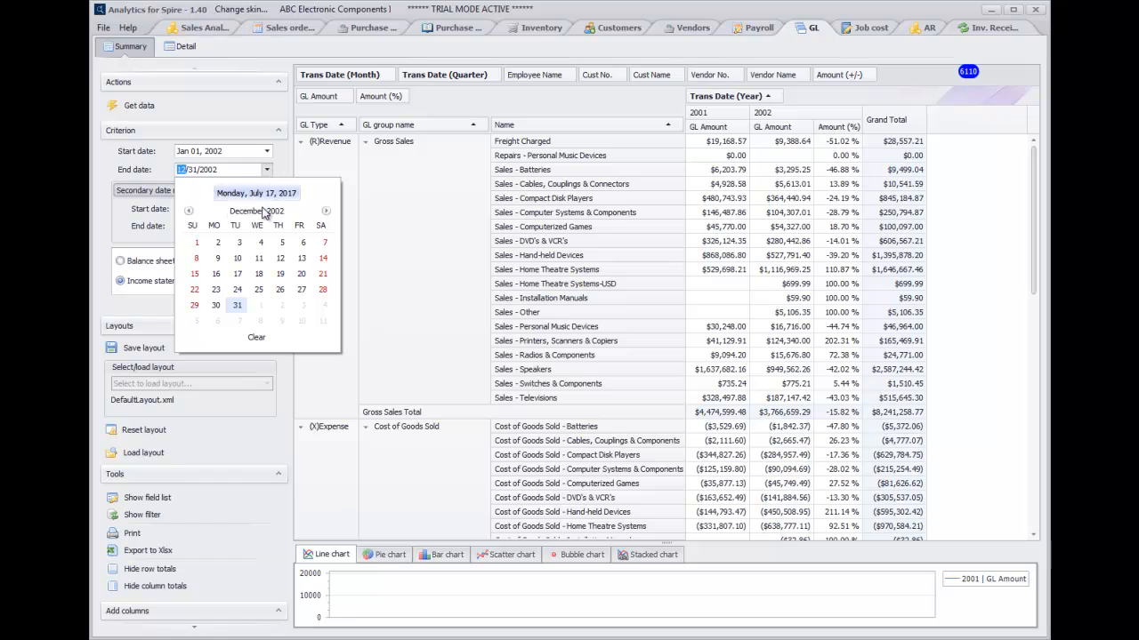
pyautogui.click(258, 212)
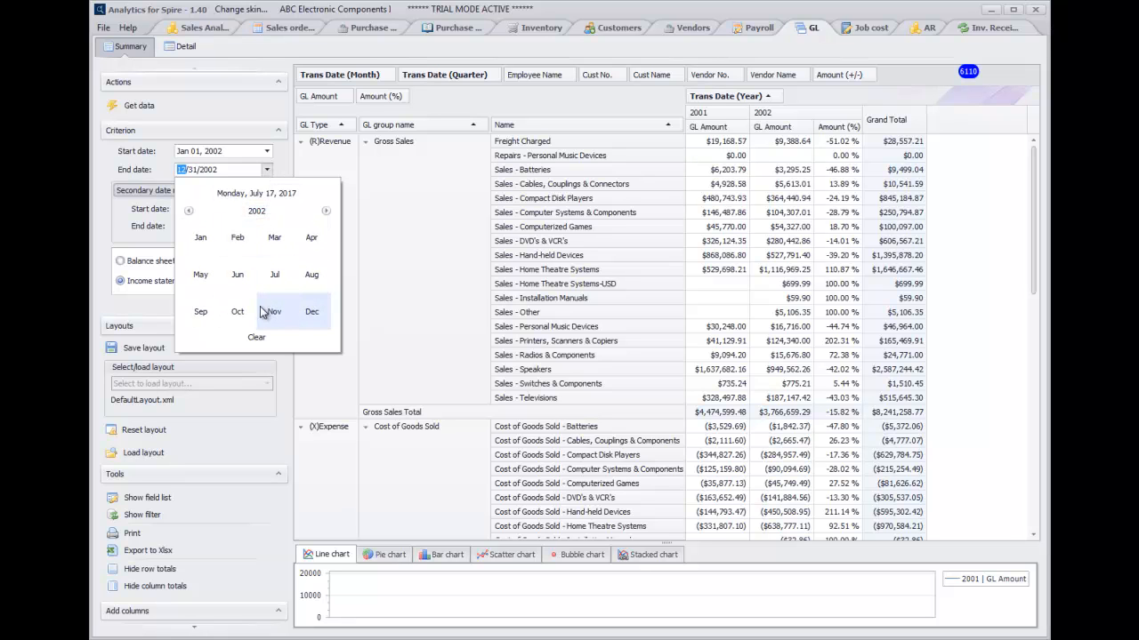
pyautogui.click(207, 283)
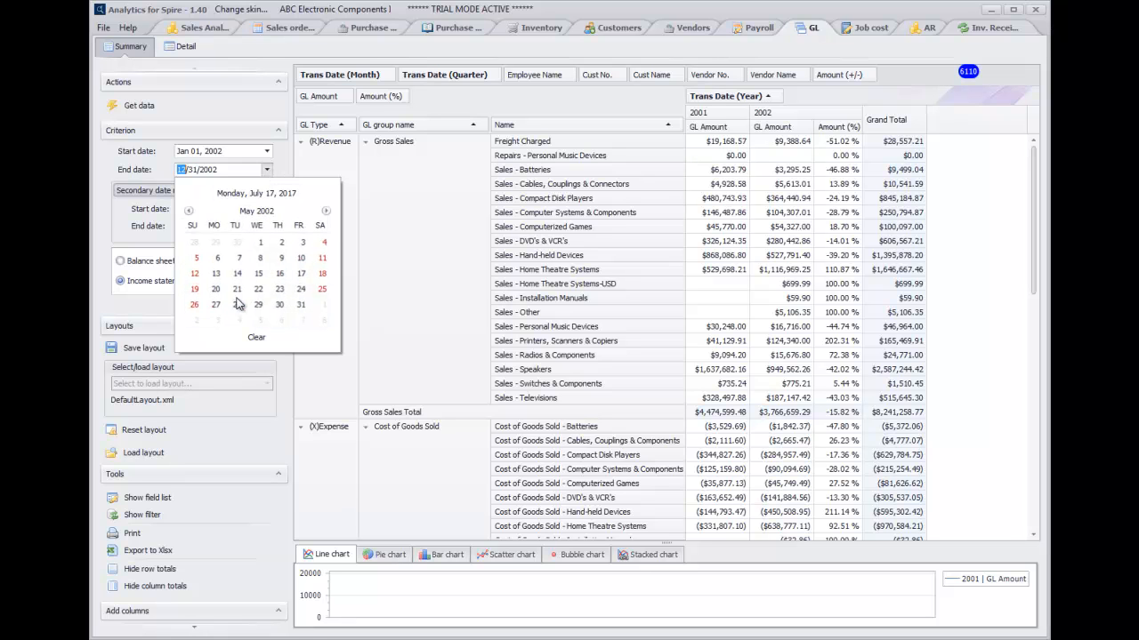
pyautogui.click(301, 306)
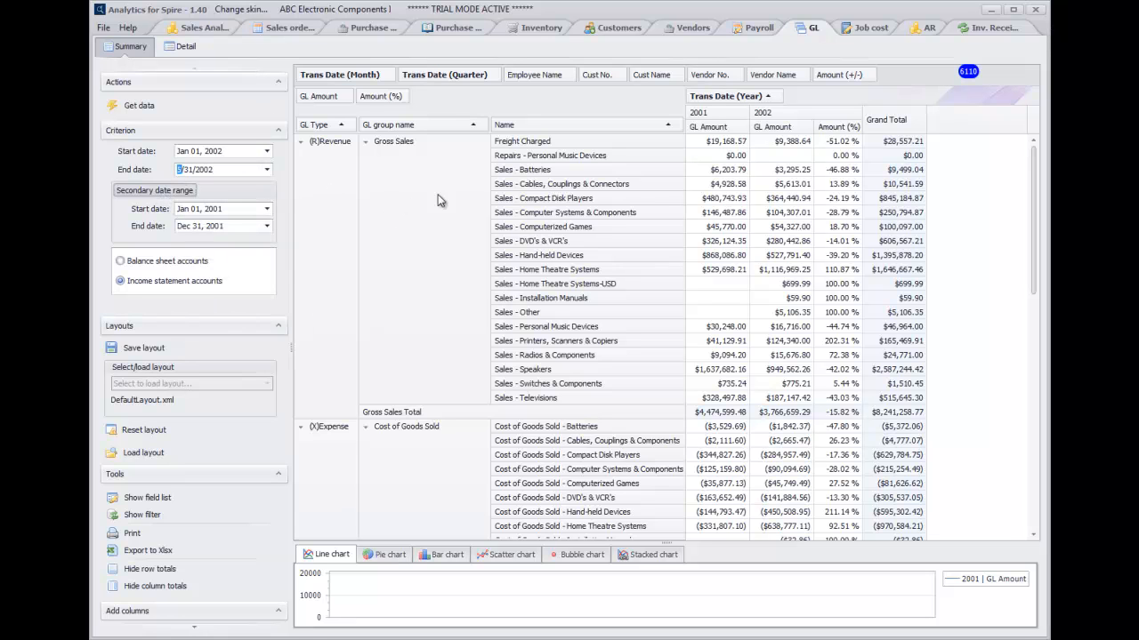
pyautogui.click(178, 190)
pyautogui.click(167, 192)
pyautogui.click(140, 106)
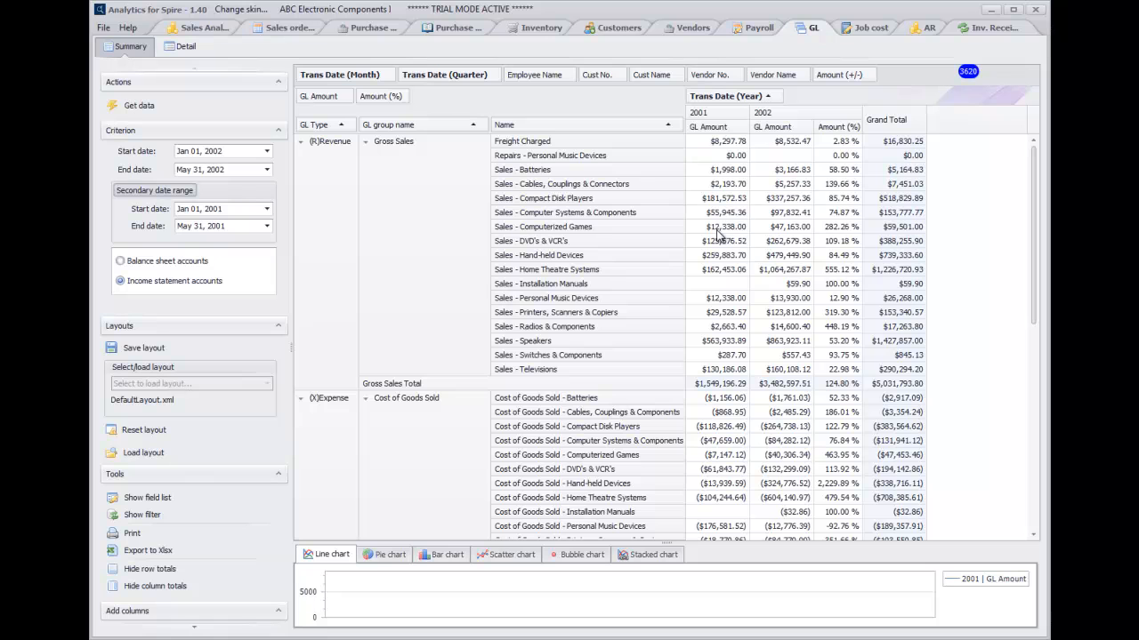
# Step: Drill down into the 2002 amount for Sales - DVD's & VCR's and add the Cust No. column after Currency
pyautogui.doubleClick(768, 242)
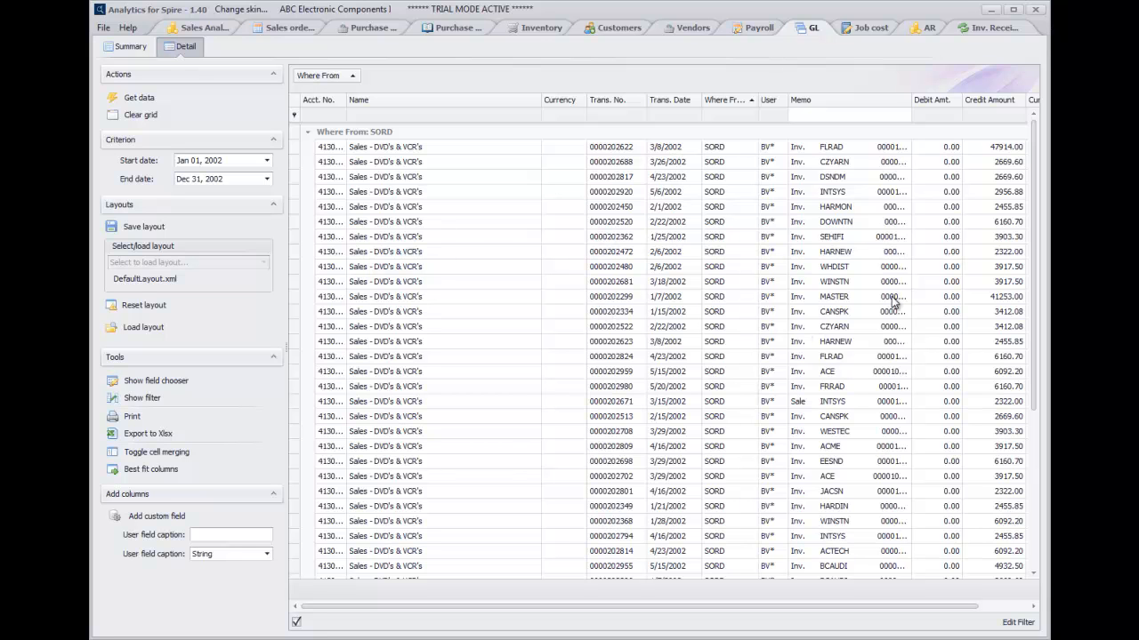
pyautogui.moveTo(801, 604); pyautogui.dragTo(702, 610)
pyautogui.rightClick(501, 103)
pyautogui.click(534, 204)
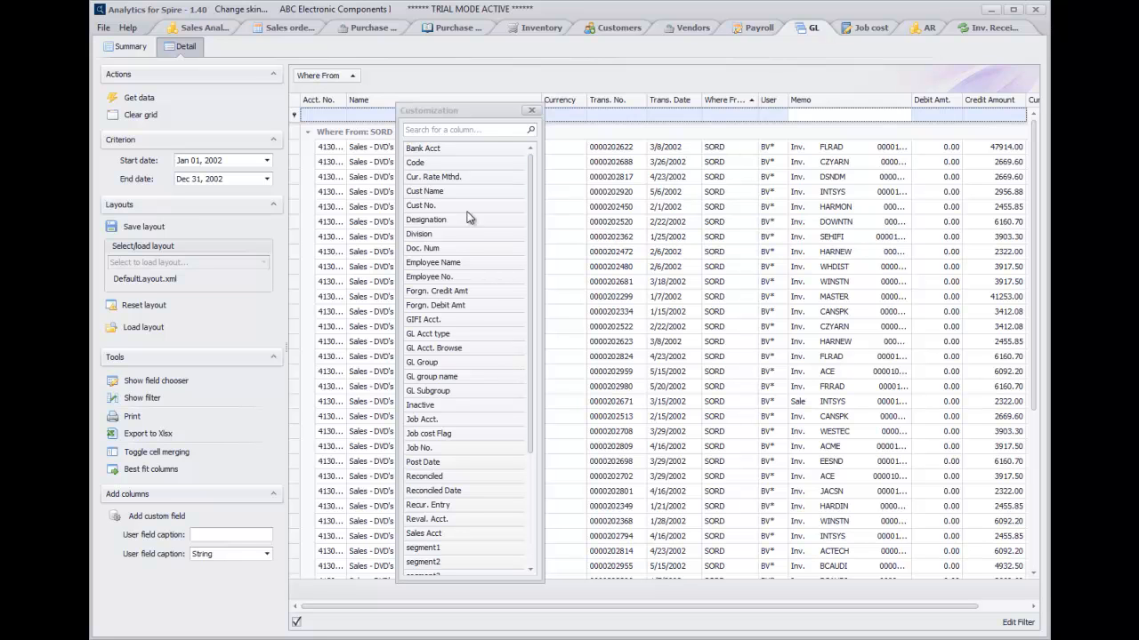
pyautogui.moveTo(419, 205); pyautogui.dragTo(578, 99)
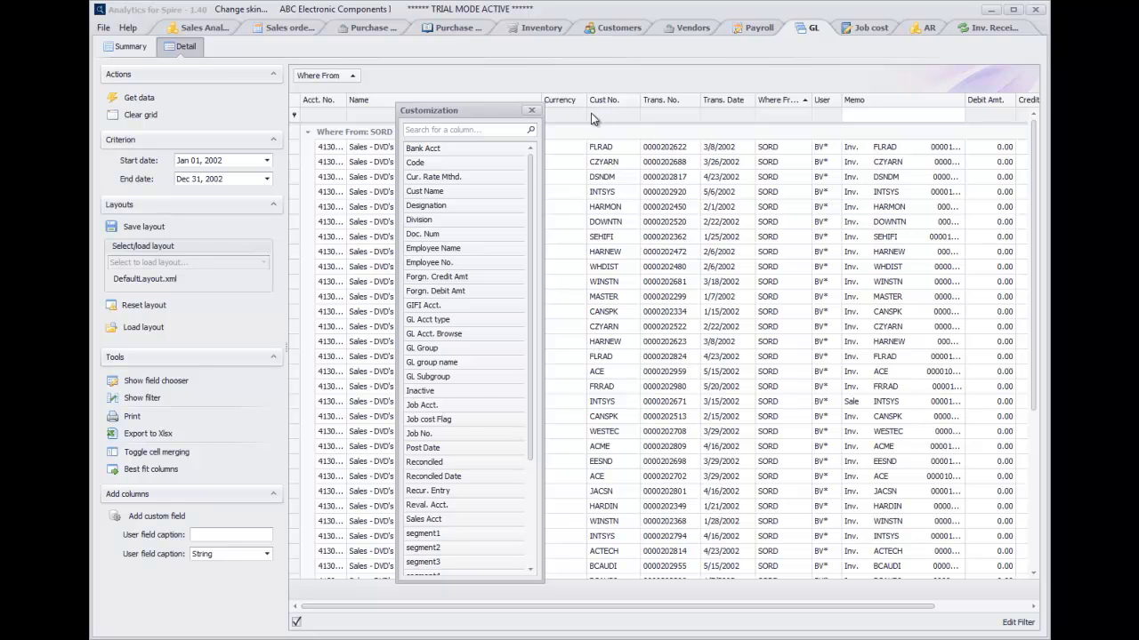
# Step: Sort and group the transactions by Cust No. within Where From, and add Credit Amount sums to the customer group footers
pyautogui.click(600, 100)
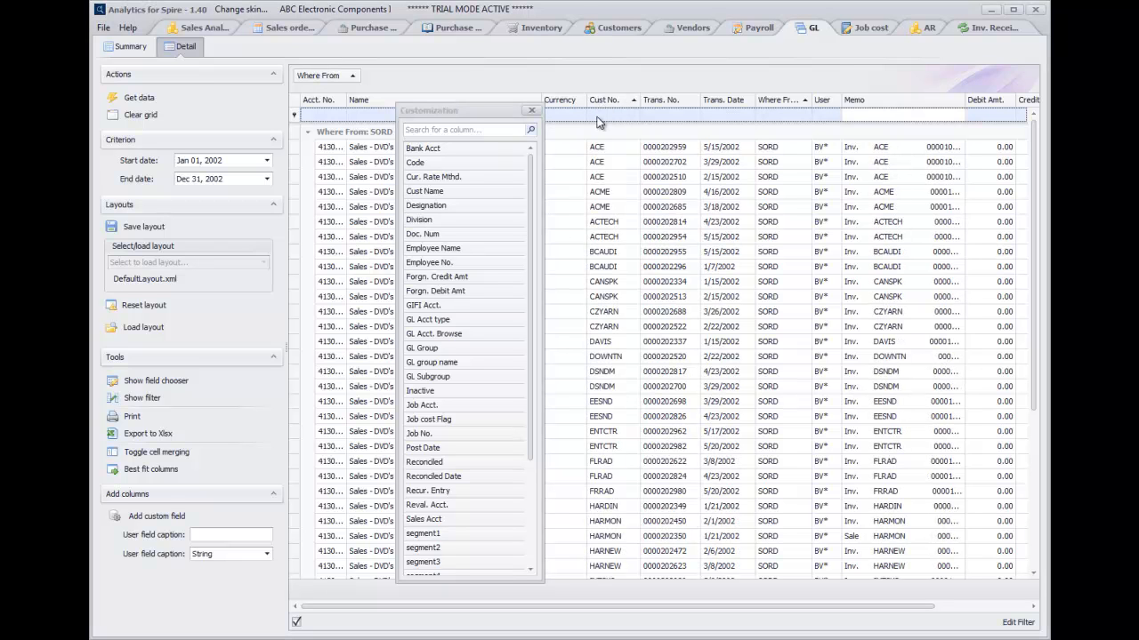
pyautogui.moveTo(601, 105); pyautogui.dragTo(512, 92)
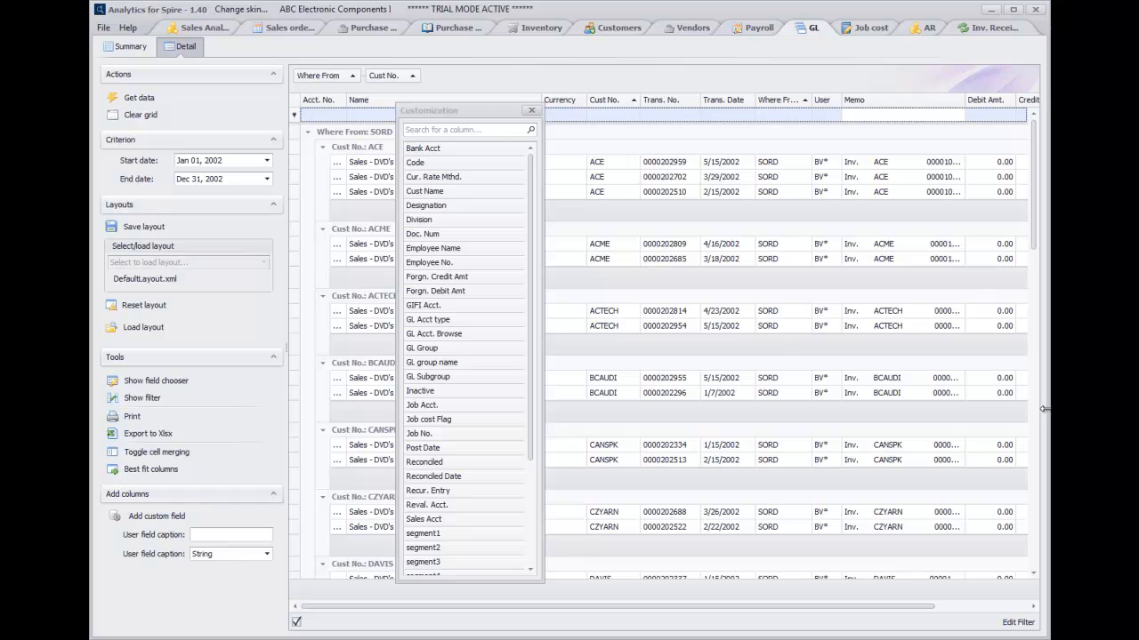
pyautogui.moveTo(1048, 356); pyautogui.dragTo(1048, 355)
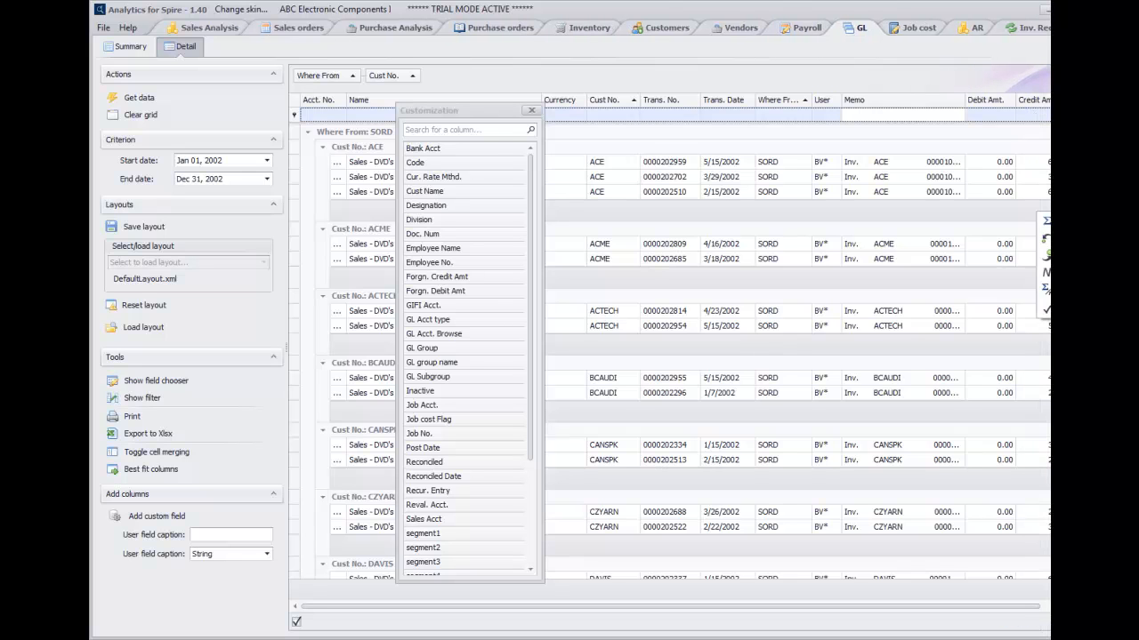
pyautogui.click(1046, 220)
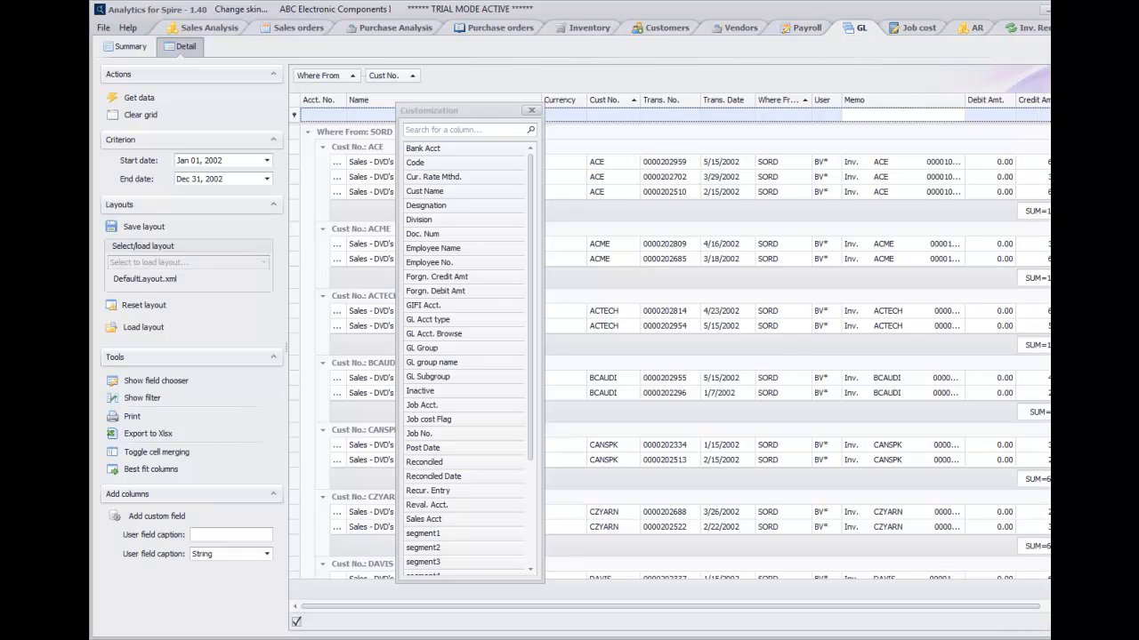
pyautogui.click(530, 112)
# Step: Return to the summary, enlarge the chart area and show the 2001 and 2002 Gross Sales account amounts as pie charts
pyautogui.click(129, 46)
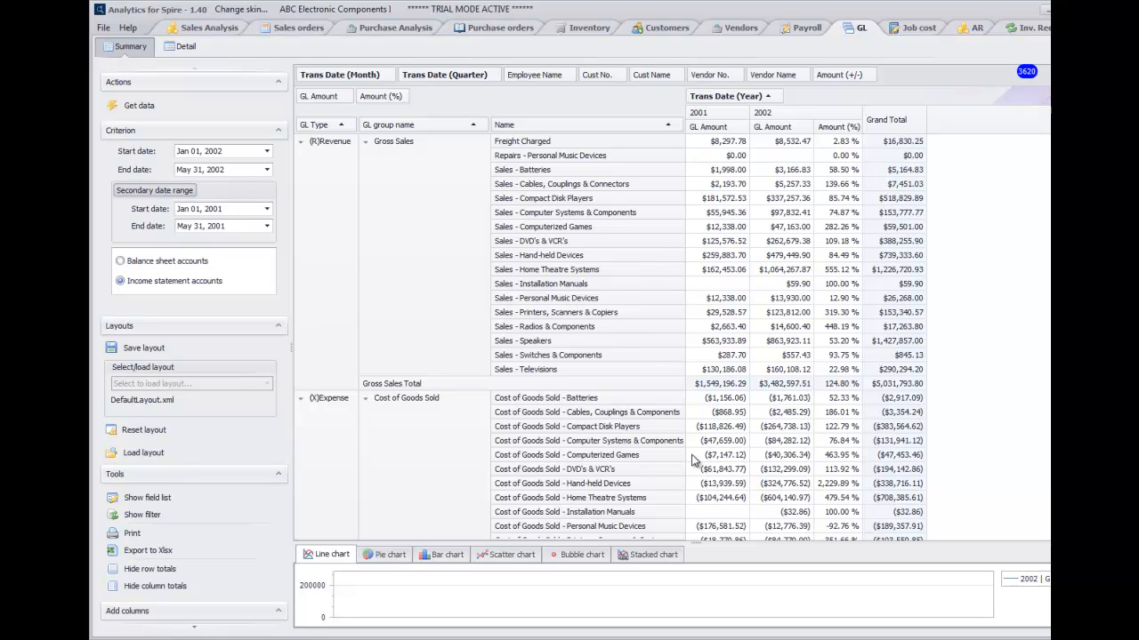
pyautogui.moveTo(701, 544); pyautogui.dragTo(673, 419)
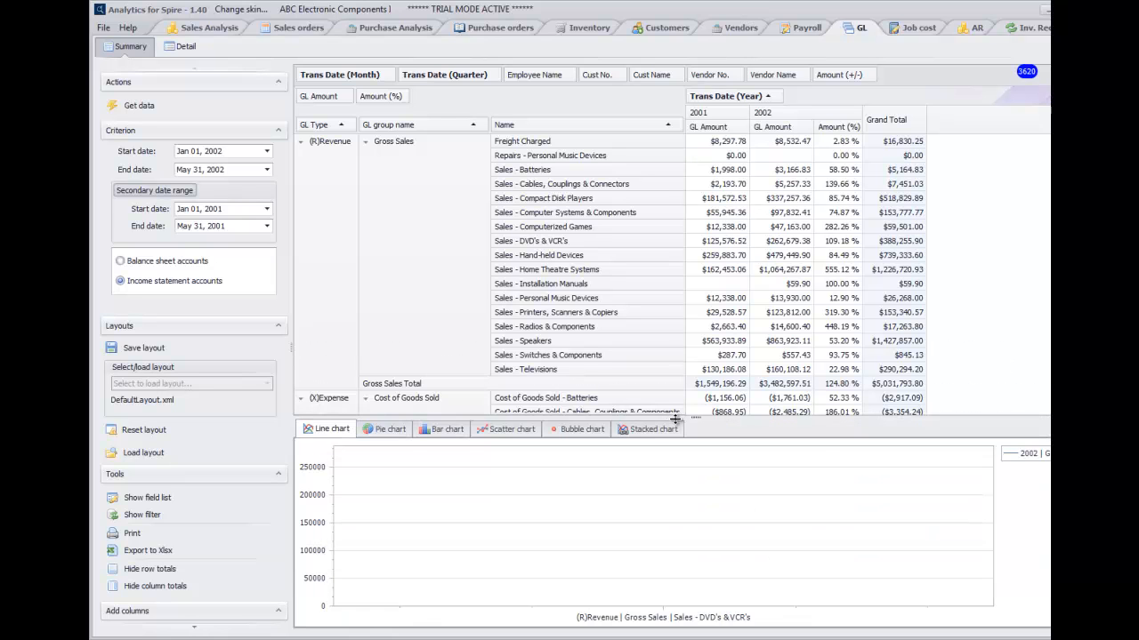
pyautogui.moveTo(725, 144); pyautogui.dragTo(774, 370)
pyautogui.click(386, 428)
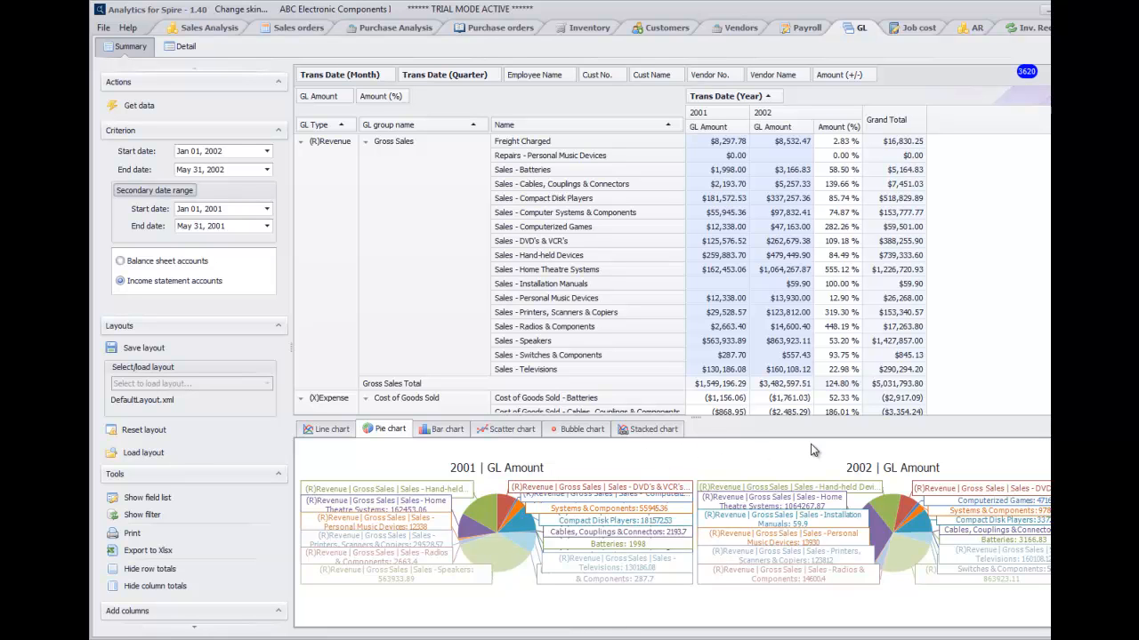
# Step: Preview the pie charts for printing, close the preview and reduce the selection to the 2001 Sales - Computer Systems & Components amount
pyautogui.hotkey('ctrl', 'p')
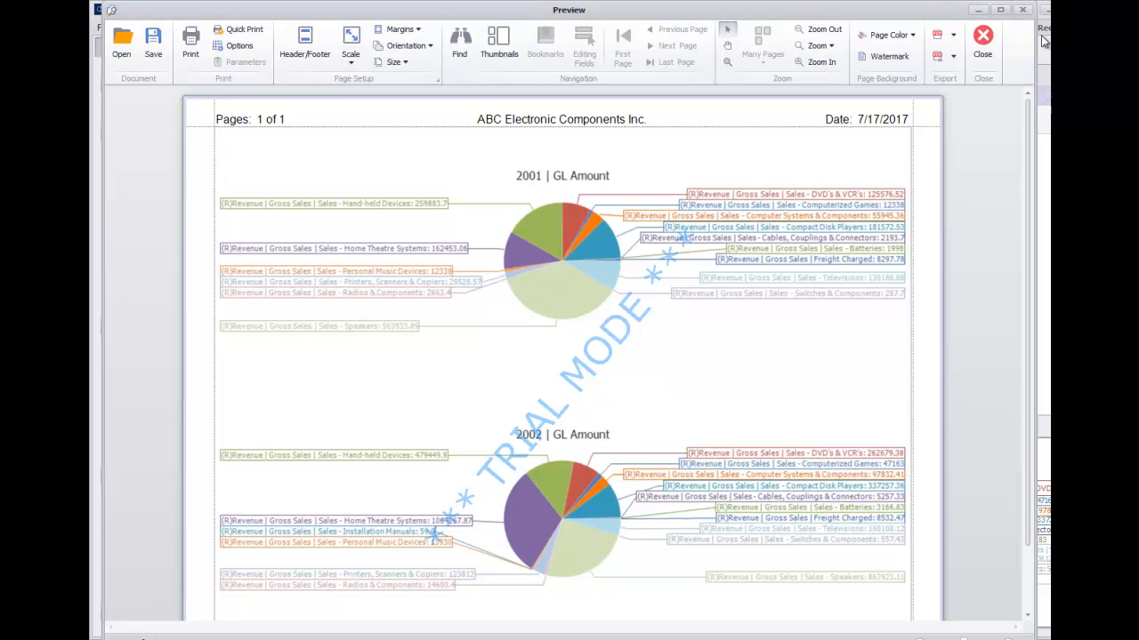
pyautogui.click(982, 40)
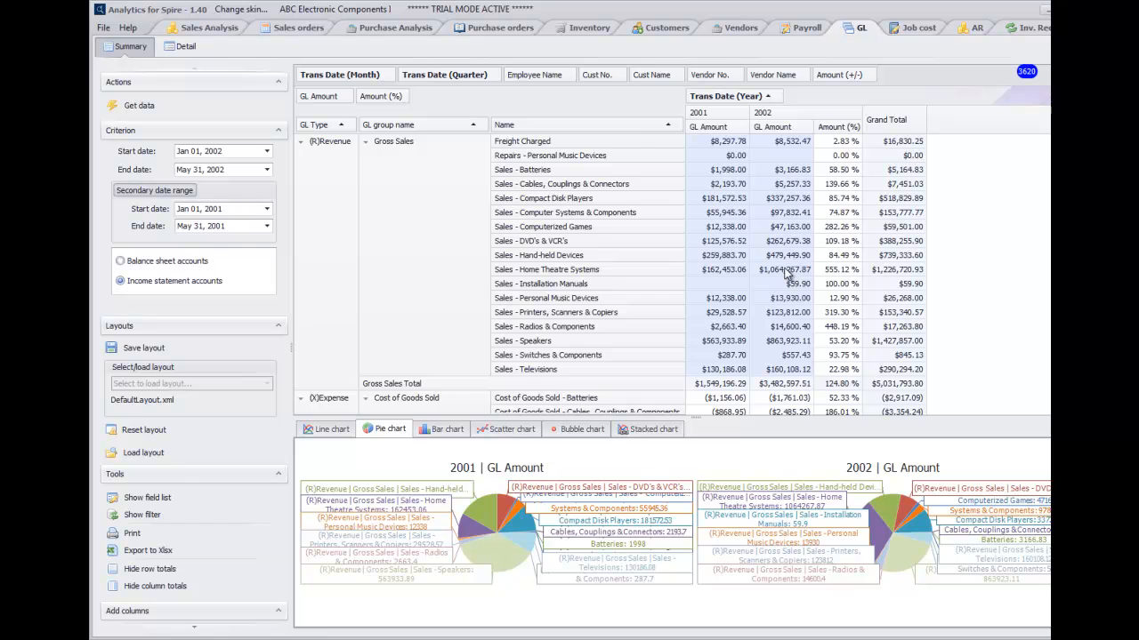
pyautogui.scroll(-1, 787, 273)
pyautogui.scroll(1, 711, 274)
pyautogui.click(710, 216)
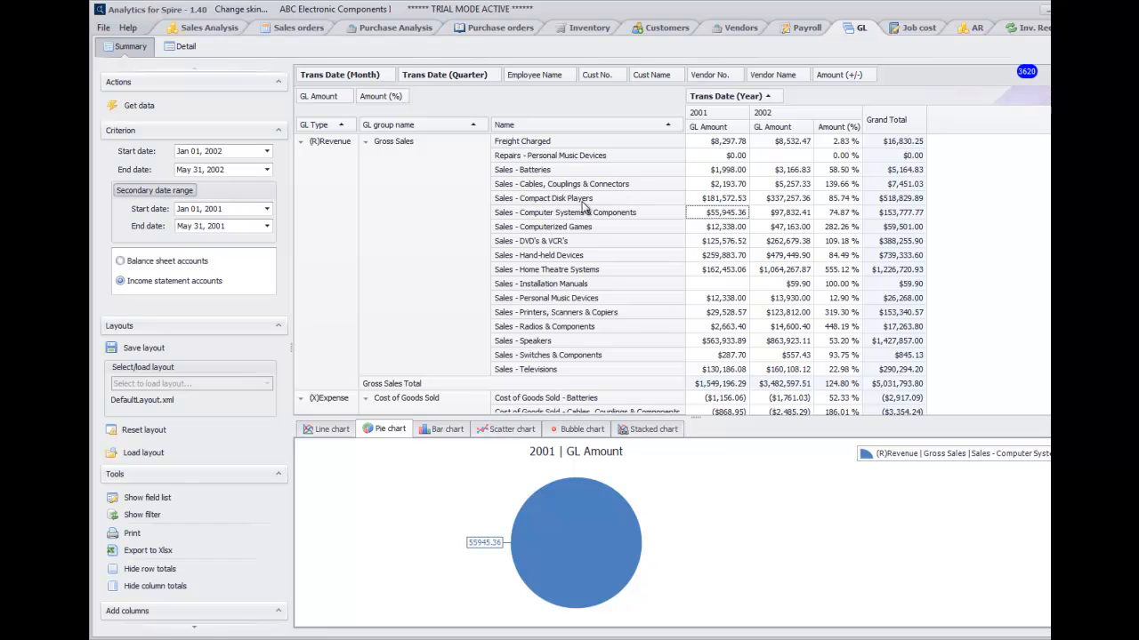
# Step: Filter the GL group name to Operating Expense only and enlarge the pivot grid to fit all its accounts
pyautogui.click(483, 125)
pyautogui.click(488, 150)
pyautogui.click(488, 186)
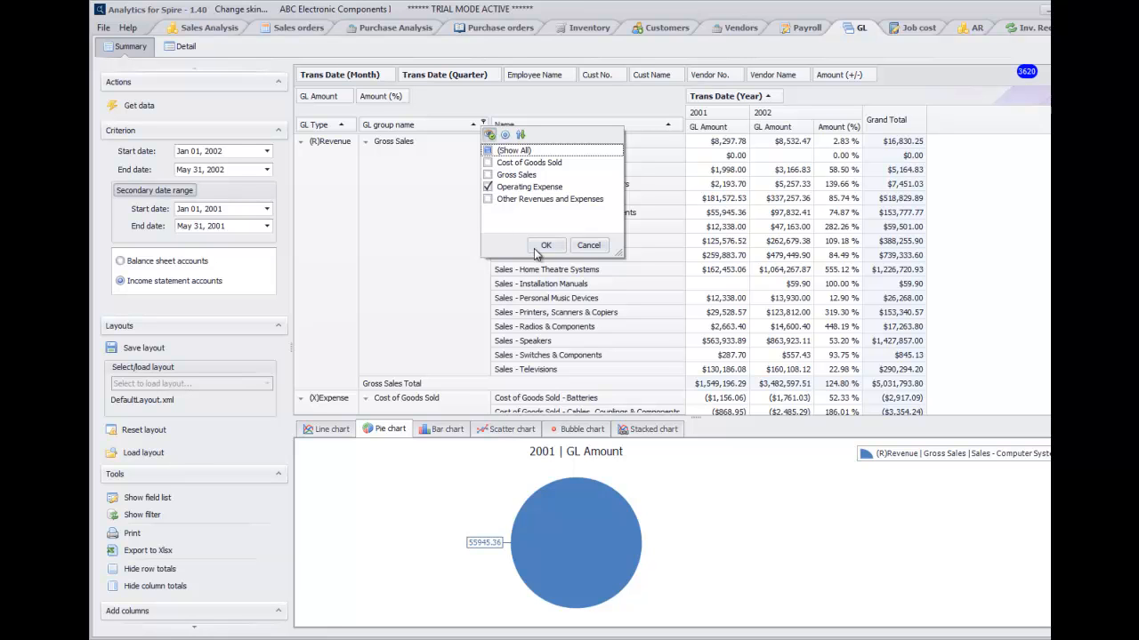
pyautogui.click(545, 245)
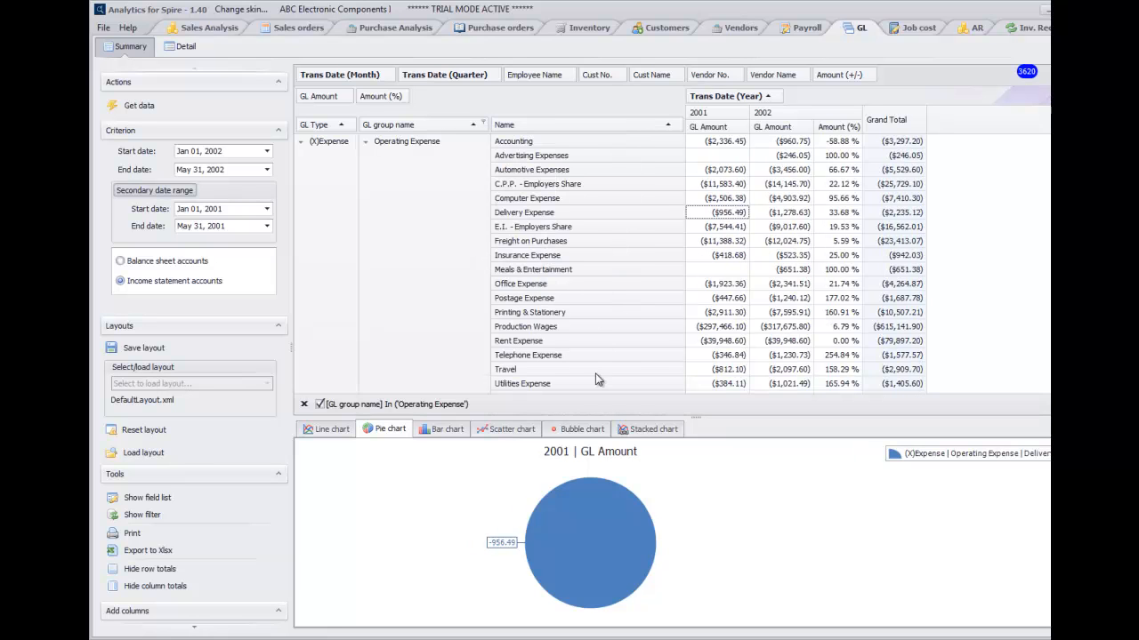
pyautogui.moveTo(698, 416); pyautogui.dragTo(699, 487)
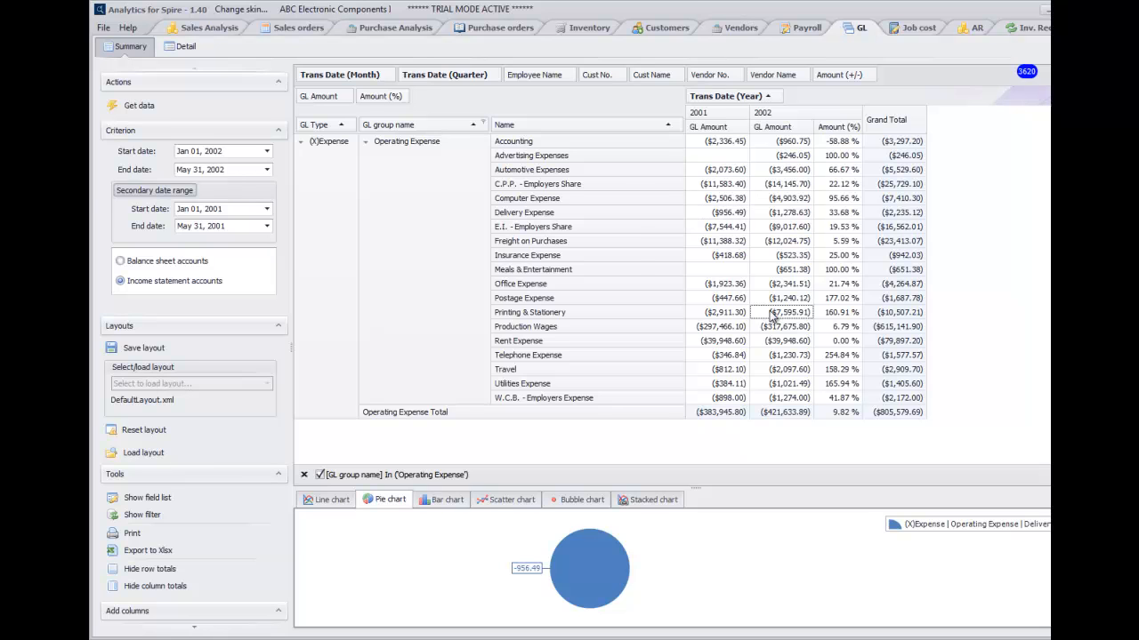
# Step: Examine the transactions behind the 2002 and 2001 Printing & Stationery amounts, returning to the summary after each
pyautogui.doubleClick(772, 315)
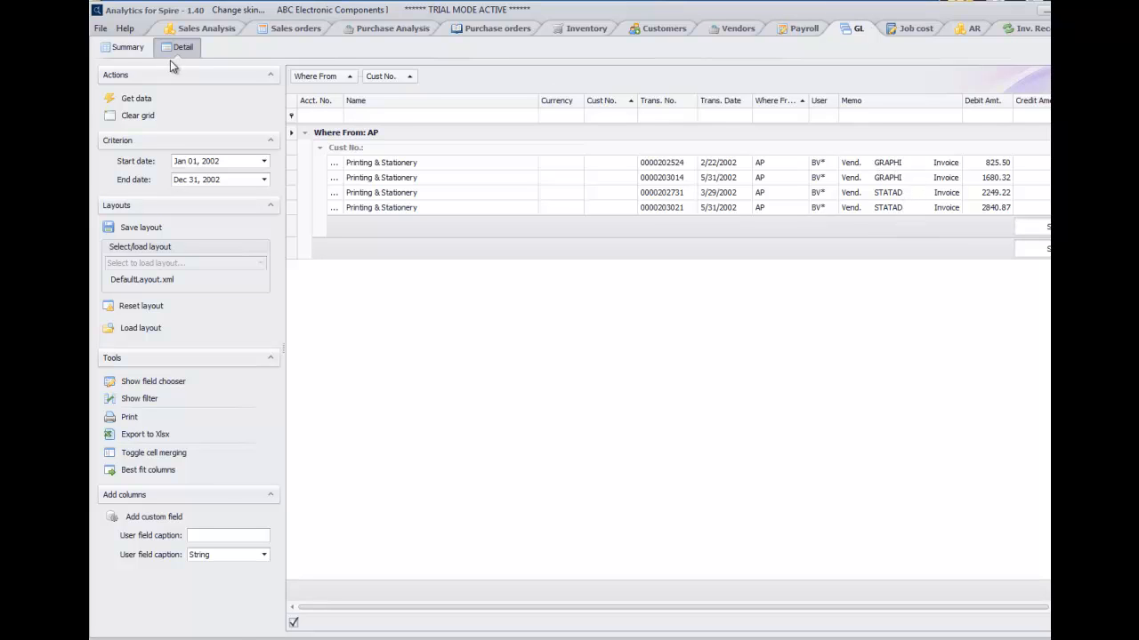
pyautogui.click(132, 49)
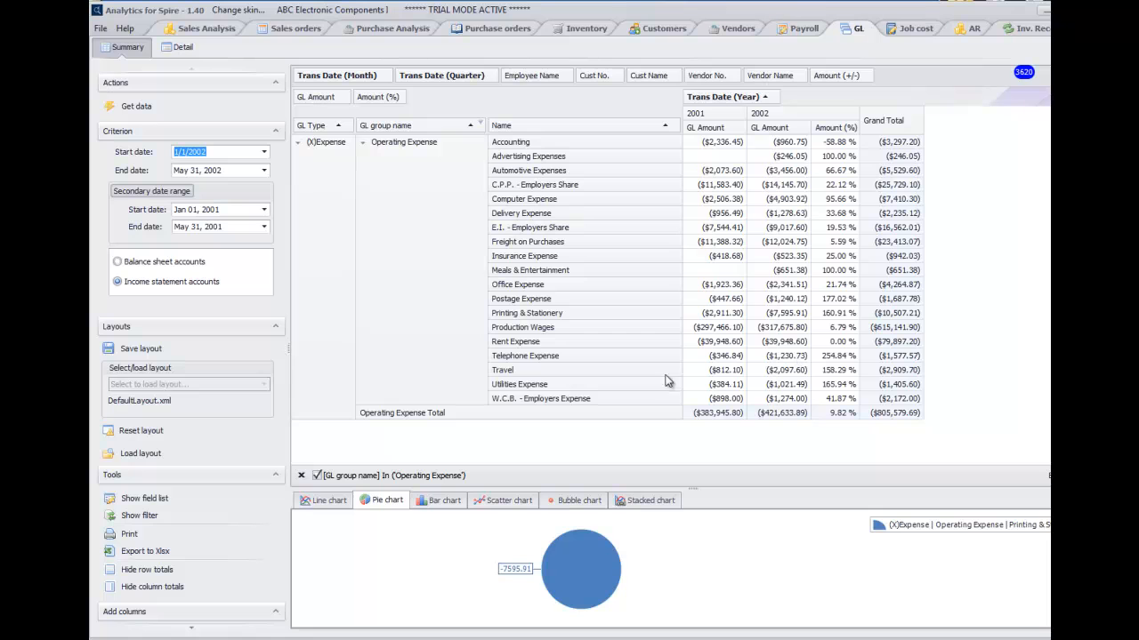
pyautogui.doubleClick(714, 318)
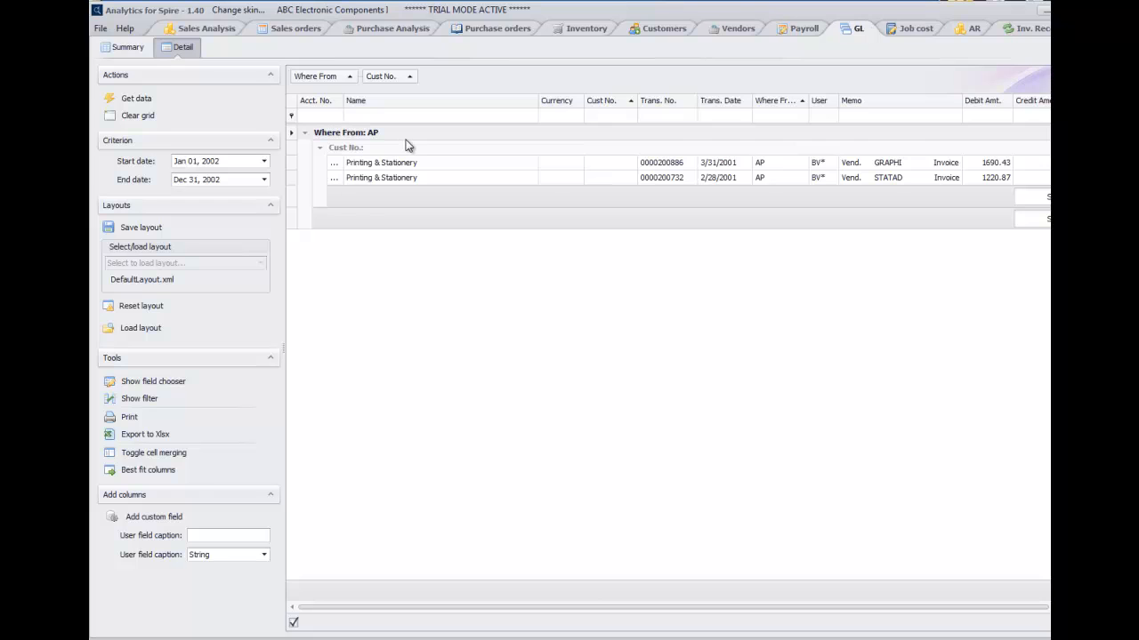
pyautogui.click(128, 50)
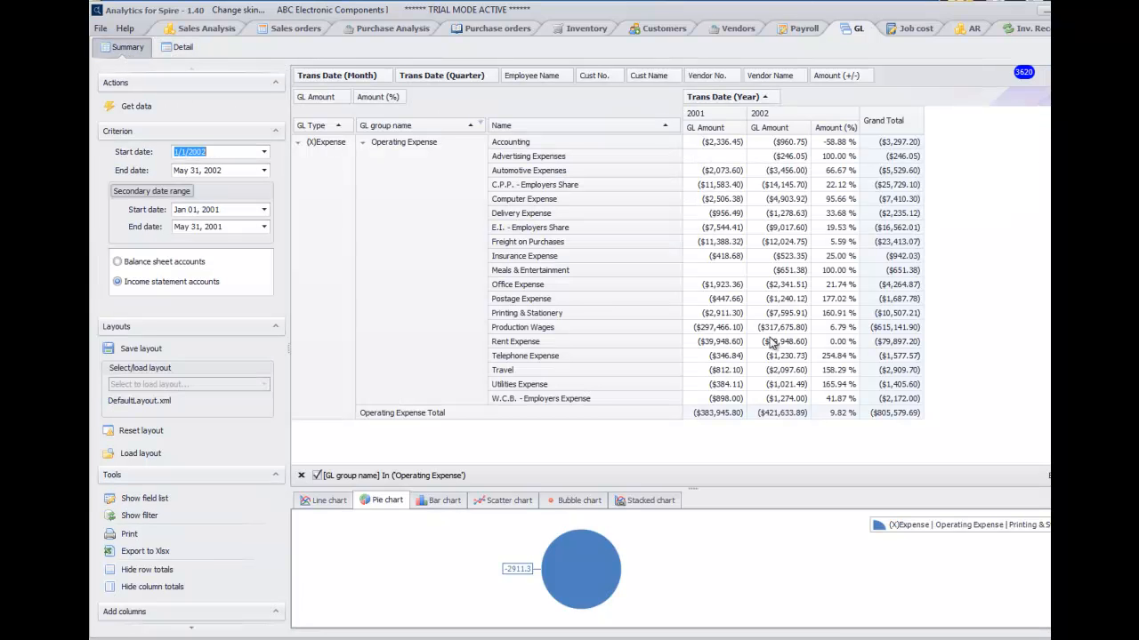
# Step: Remove the Operating Expense filter and show all GL groups in the summary again
pyautogui.click(318, 476)
pyautogui.click(303, 476)
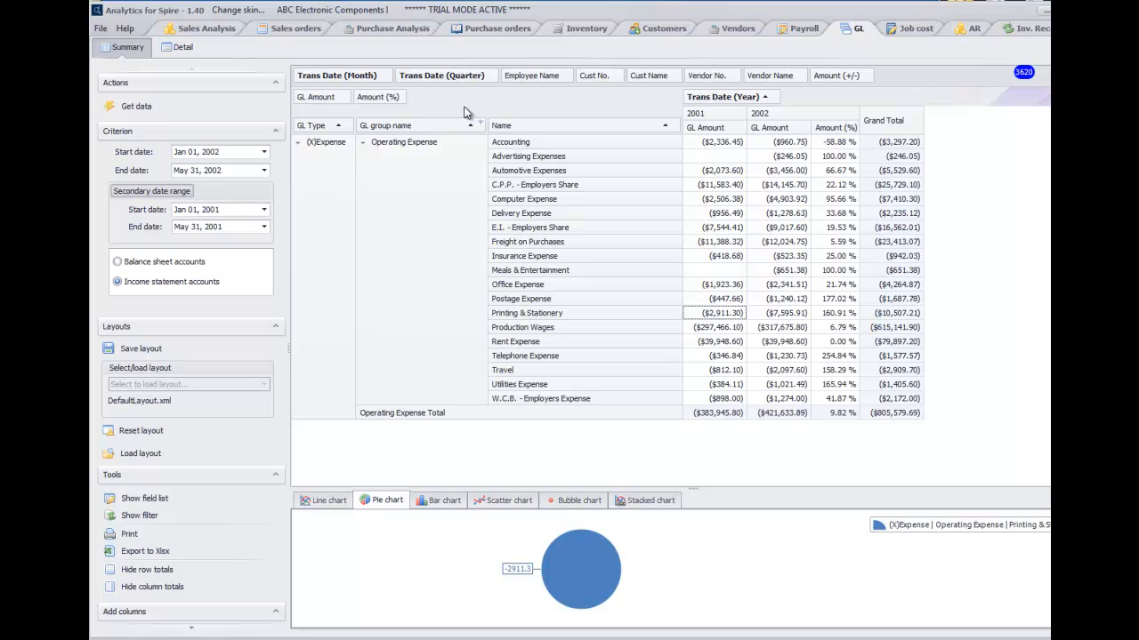
pyautogui.click(480, 125)
pyautogui.click(485, 152)
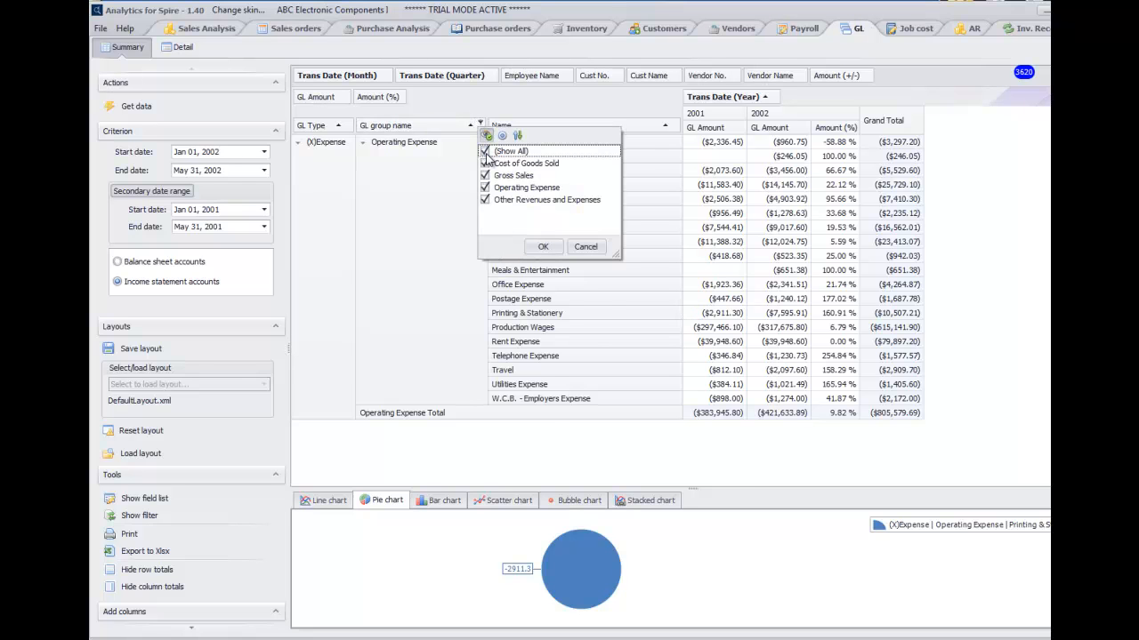
pyautogui.click(539, 247)
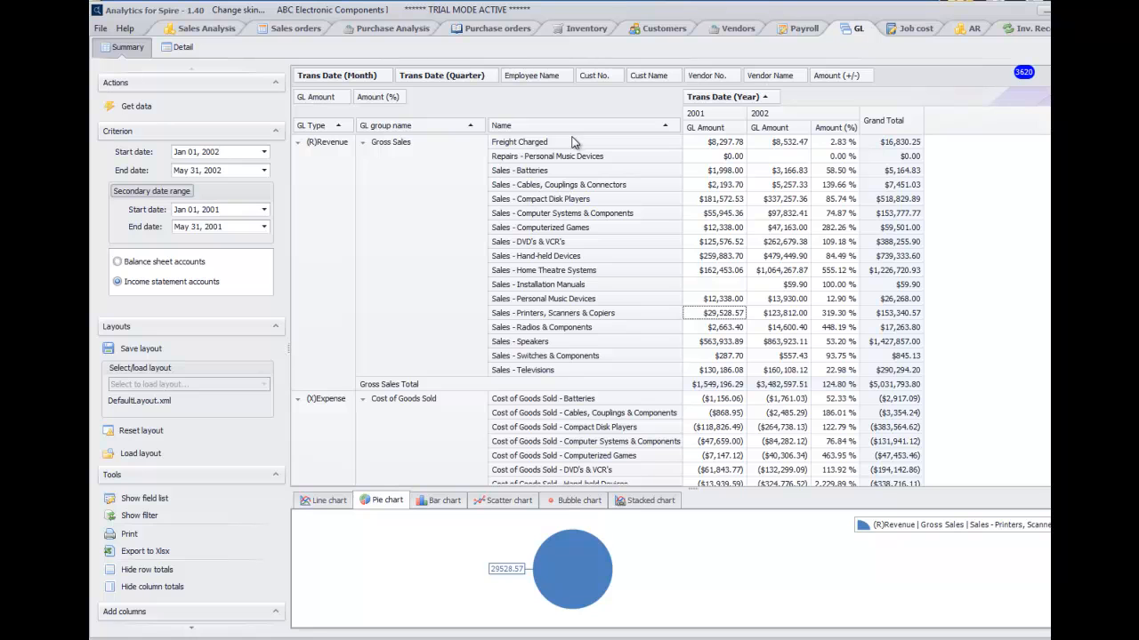
# Step: Filter the summary by Cust No. to only the fourth listed customer and review that customer's revenue, cost of goods sold and totals
pyautogui.click(619, 74)
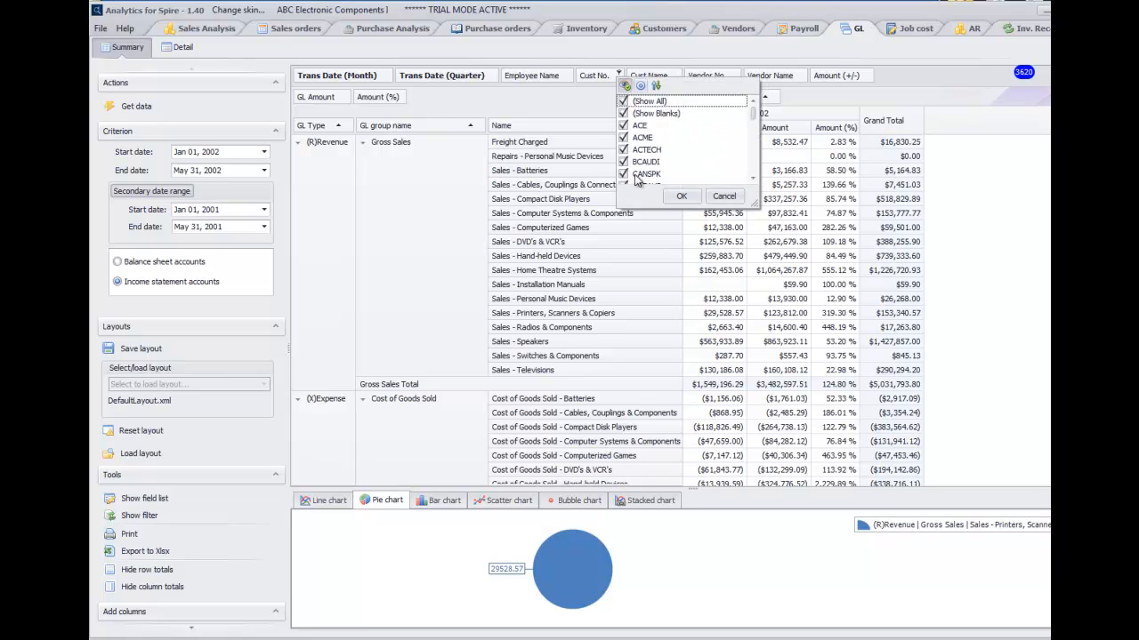
pyautogui.click(625, 101)
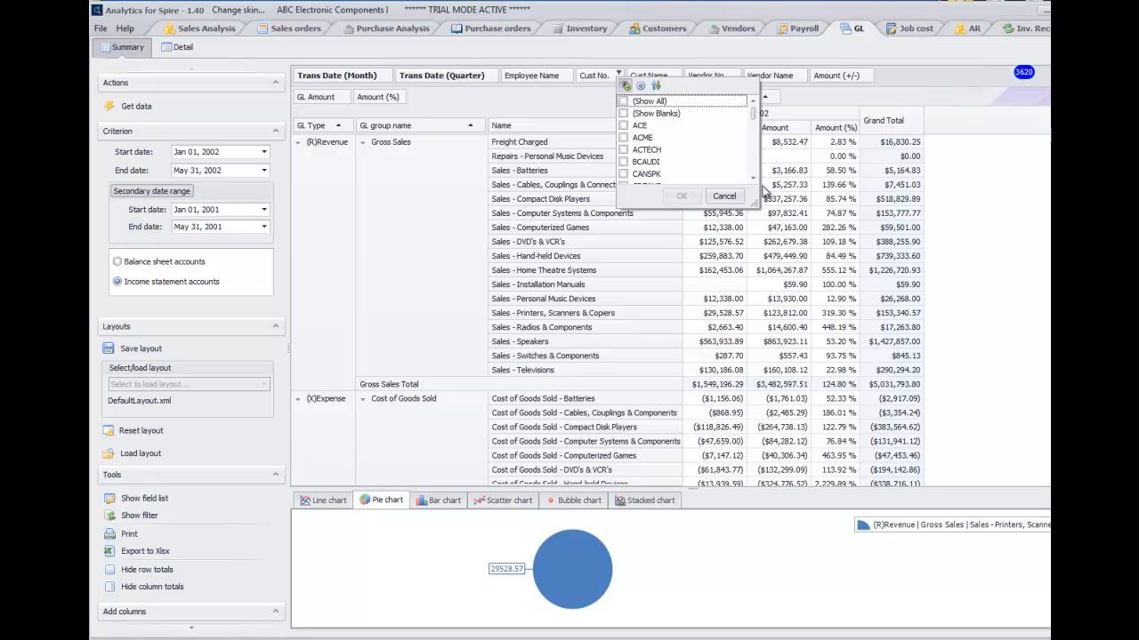
pyautogui.click(753, 178)
pyautogui.click(752, 178)
pyautogui.click(645, 138)
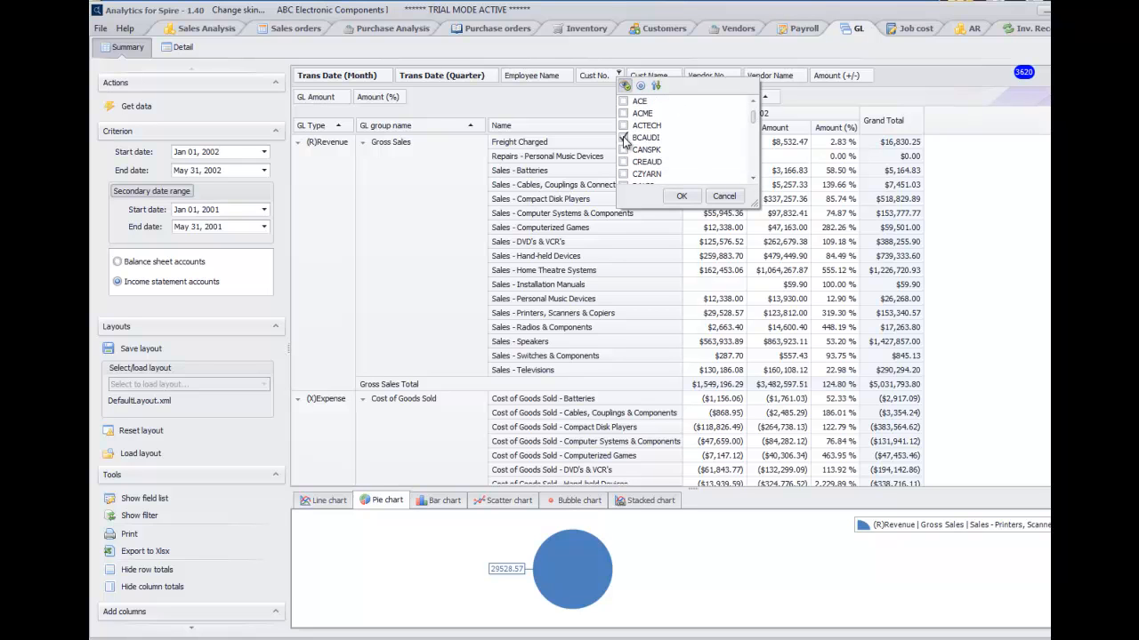
pyautogui.click(681, 197)
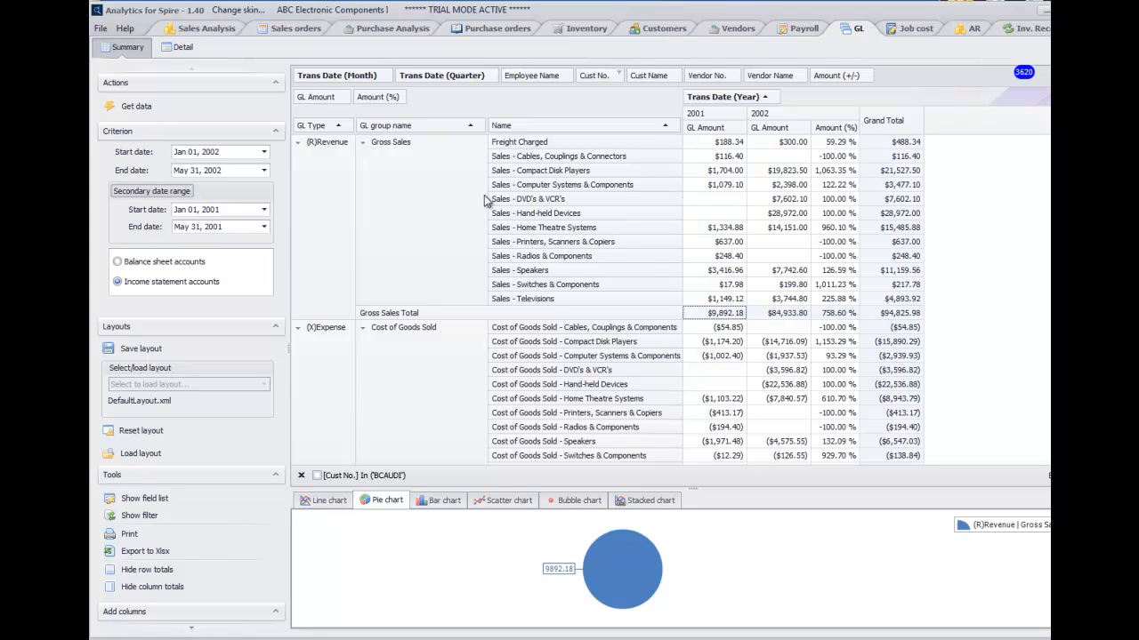
pyautogui.scroll(-2, 549, 353)
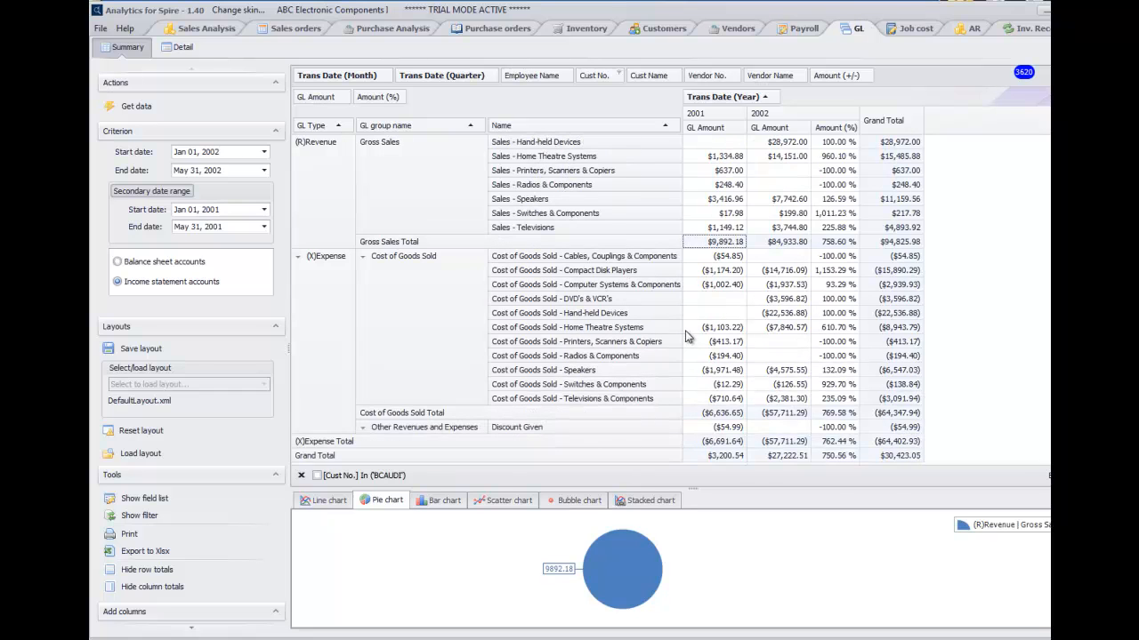
pyautogui.scroll(2, 686, 334)
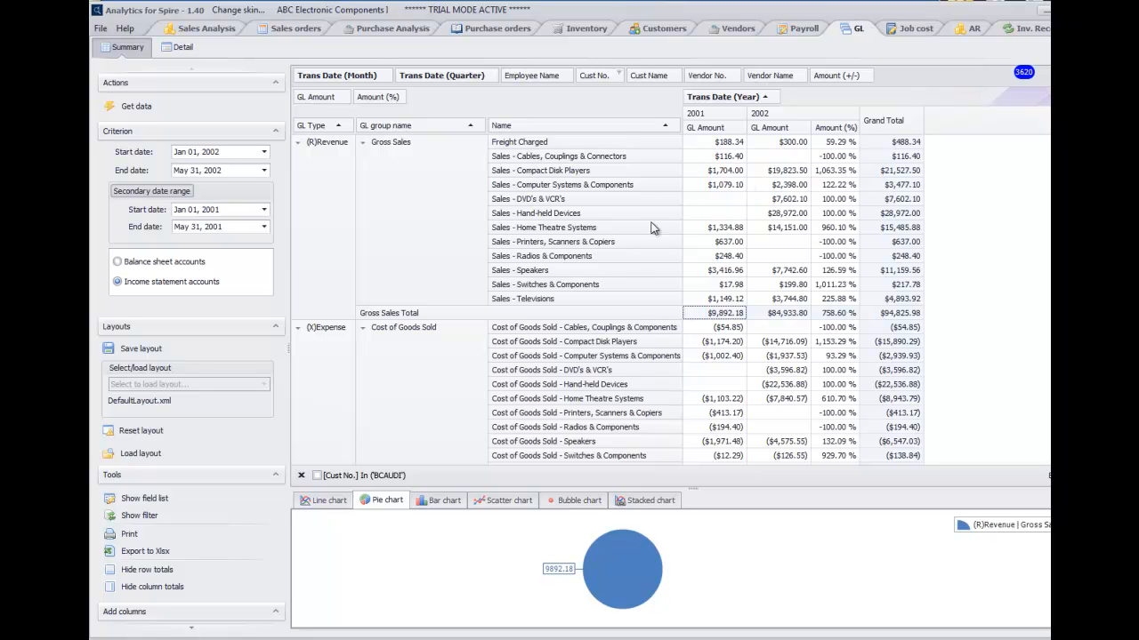
pyautogui.scroll(-2, 756, 240)
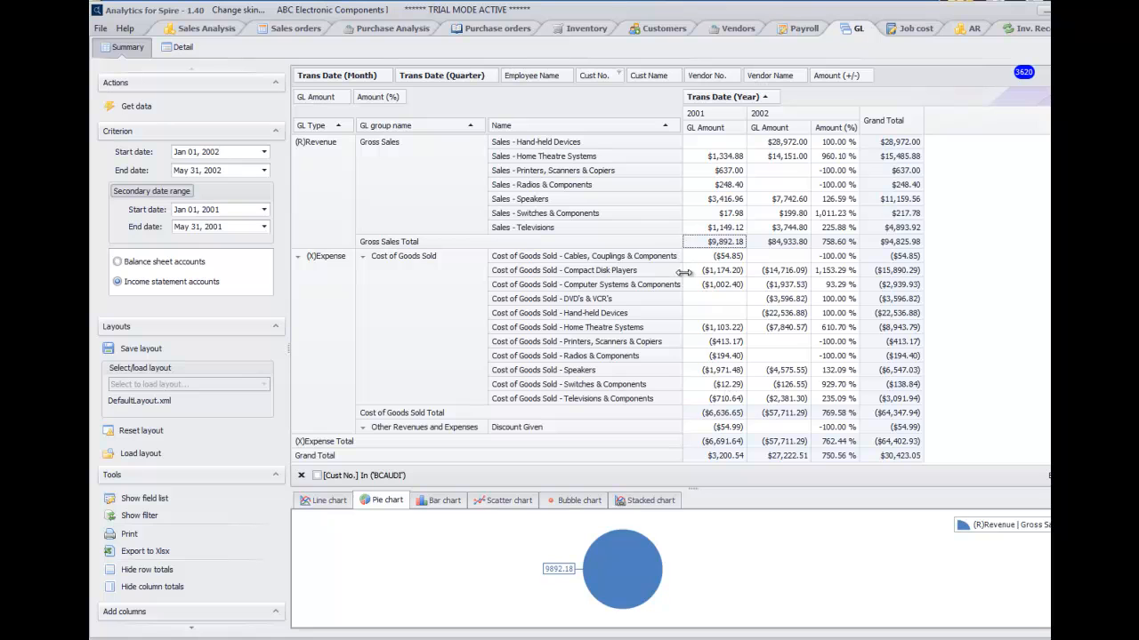
# Step: Switch the Cust No. filter to only the fifth listed customer and review that customer's revenue and cost of goods sold
pyautogui.click(618, 75)
pyautogui.click(625, 175)
pyautogui.click(680, 197)
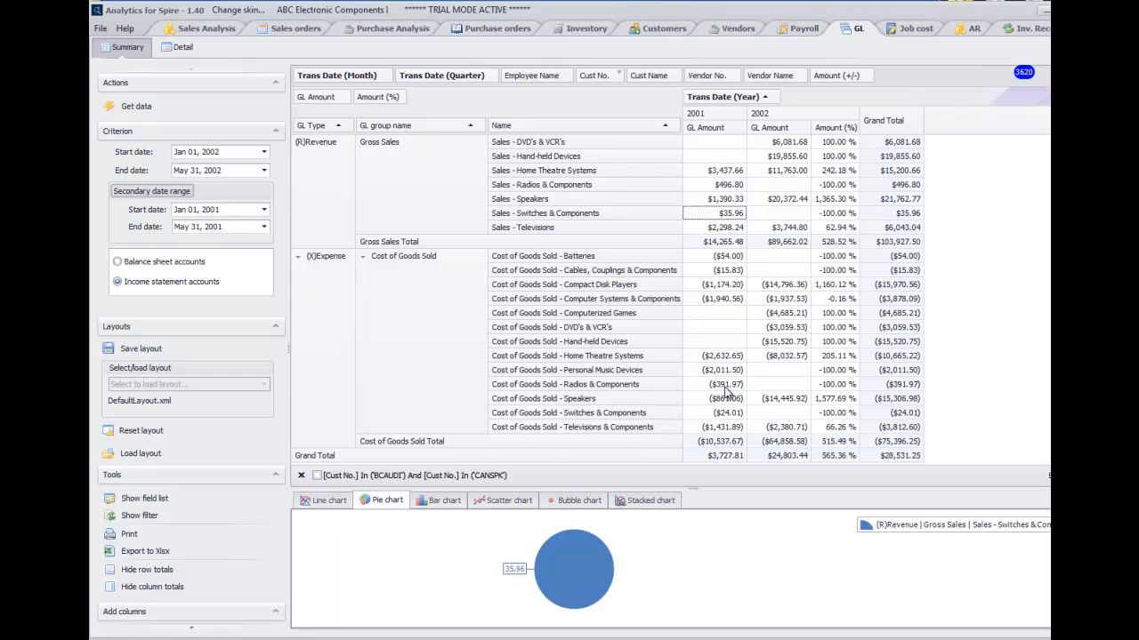
pyautogui.scroll(2, 724, 394)
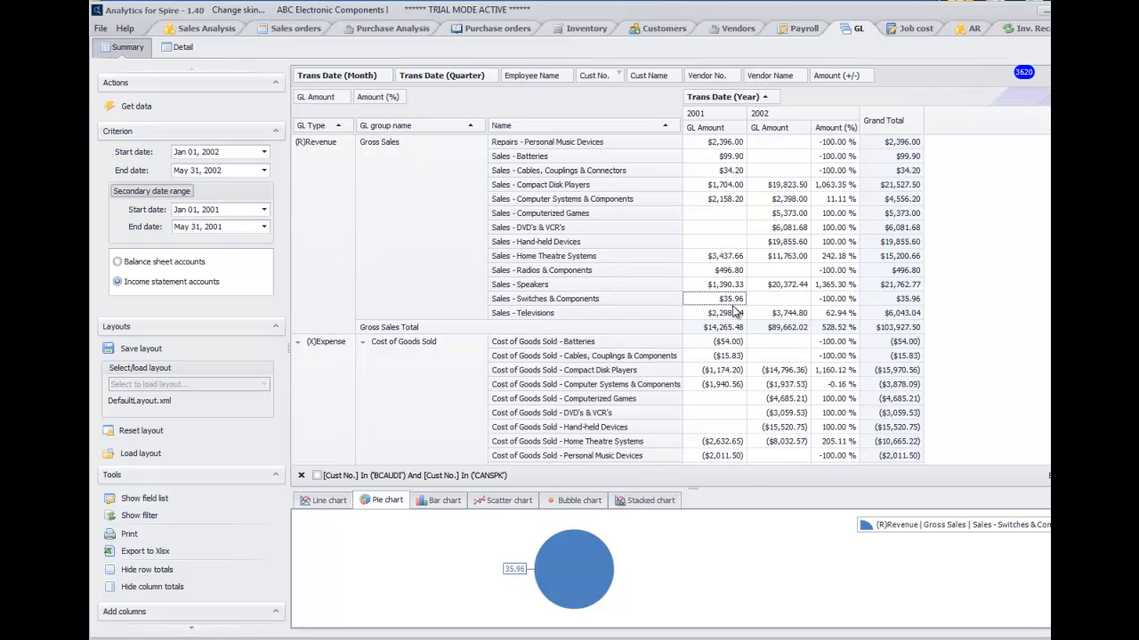
# Step: Switch the Cust No. filter to only a different customer further down the customer list
pyautogui.click(619, 76)
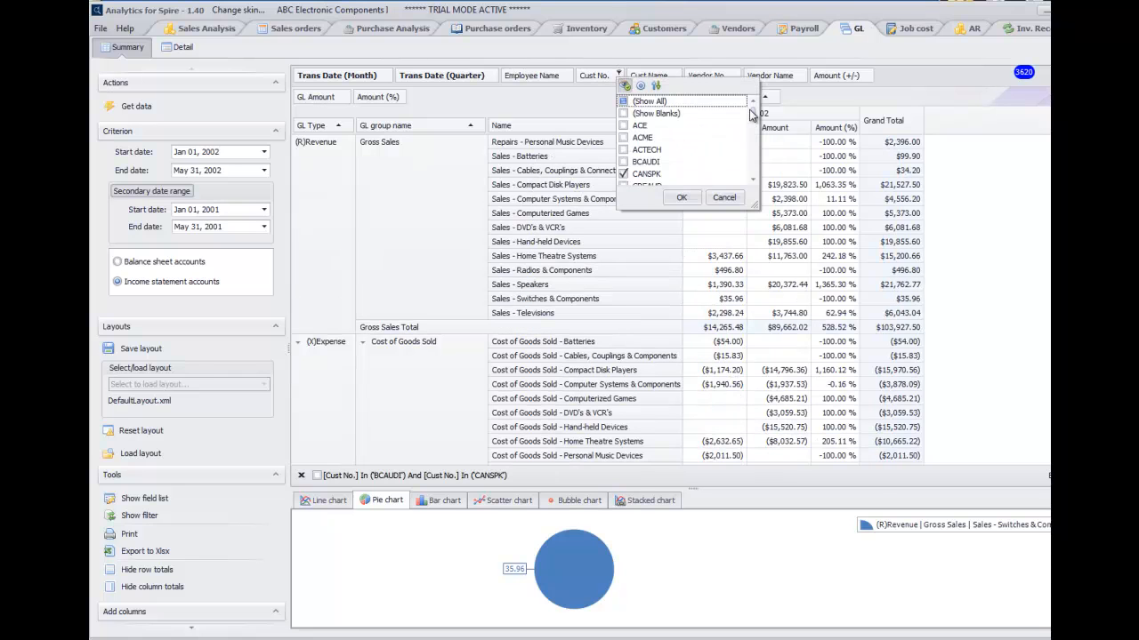
pyautogui.moveTo(753, 113); pyautogui.dragTo(754, 151)
pyautogui.click(624, 174)
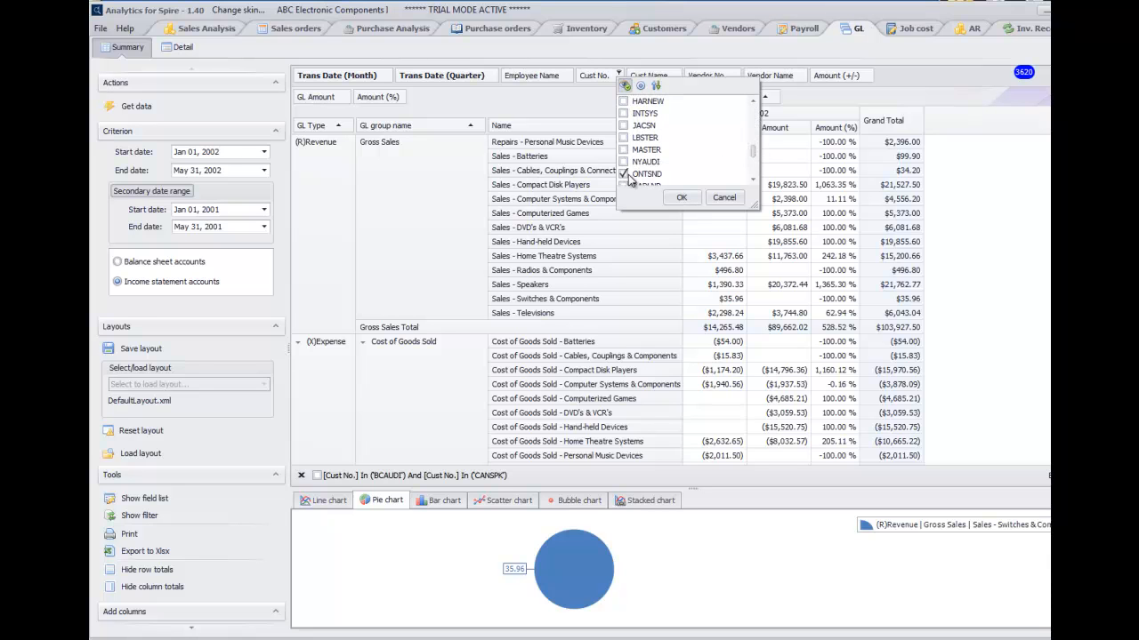
pyautogui.click(682, 197)
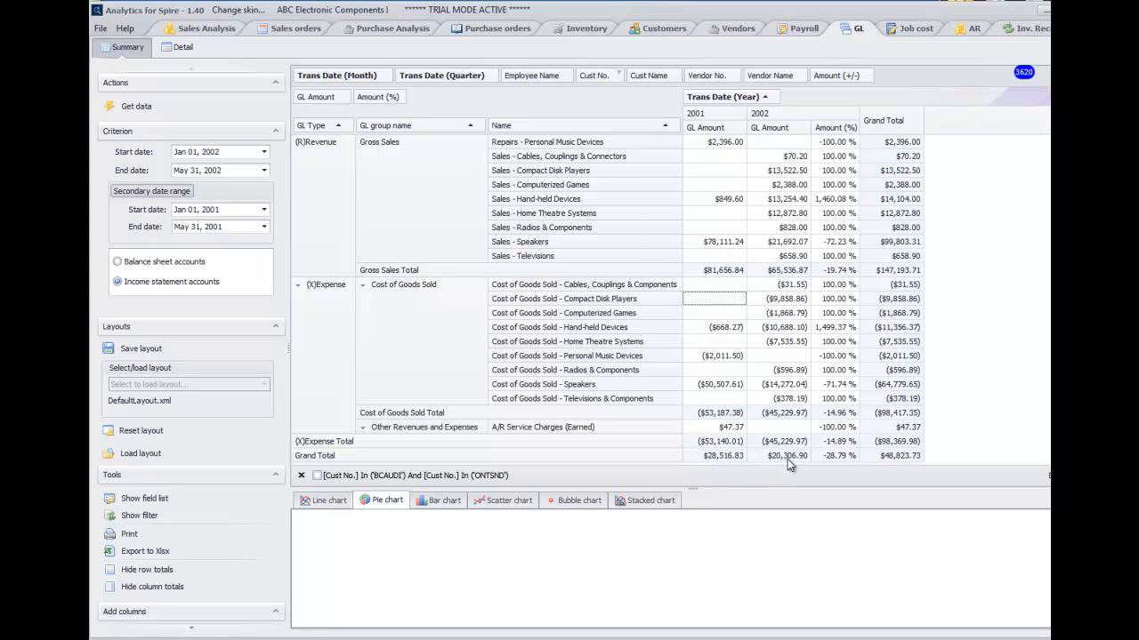
# Step: Examine this customer's revenue, expenses and totals for both years, charting the 2001 Sales - Speakers amount
pyautogui.scroll(1, 770, 426)
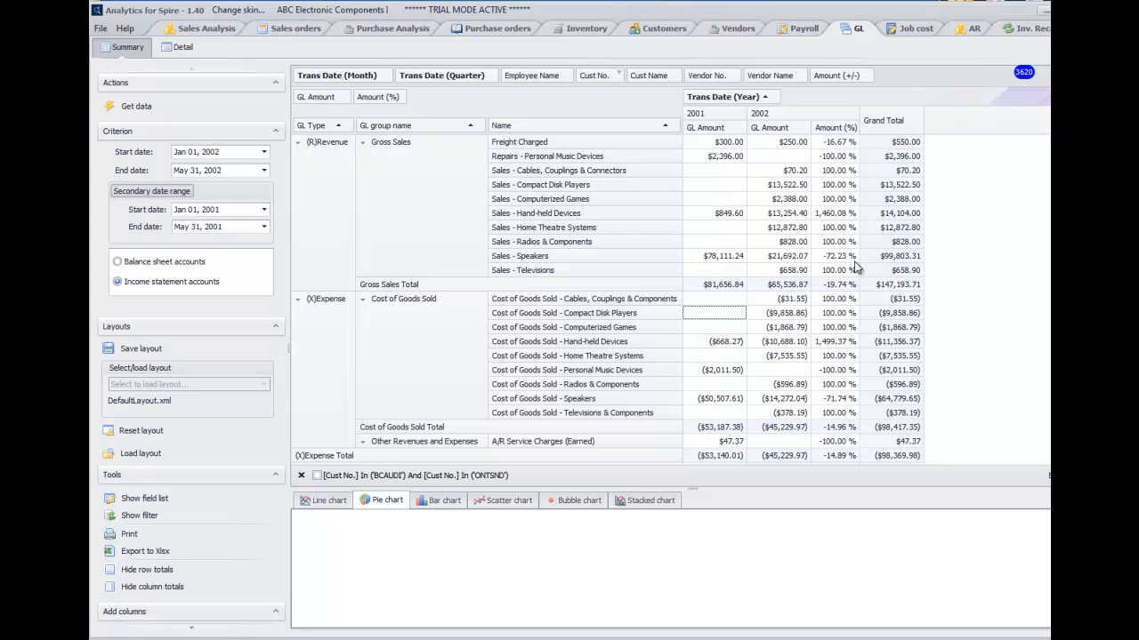
pyautogui.click(727, 256)
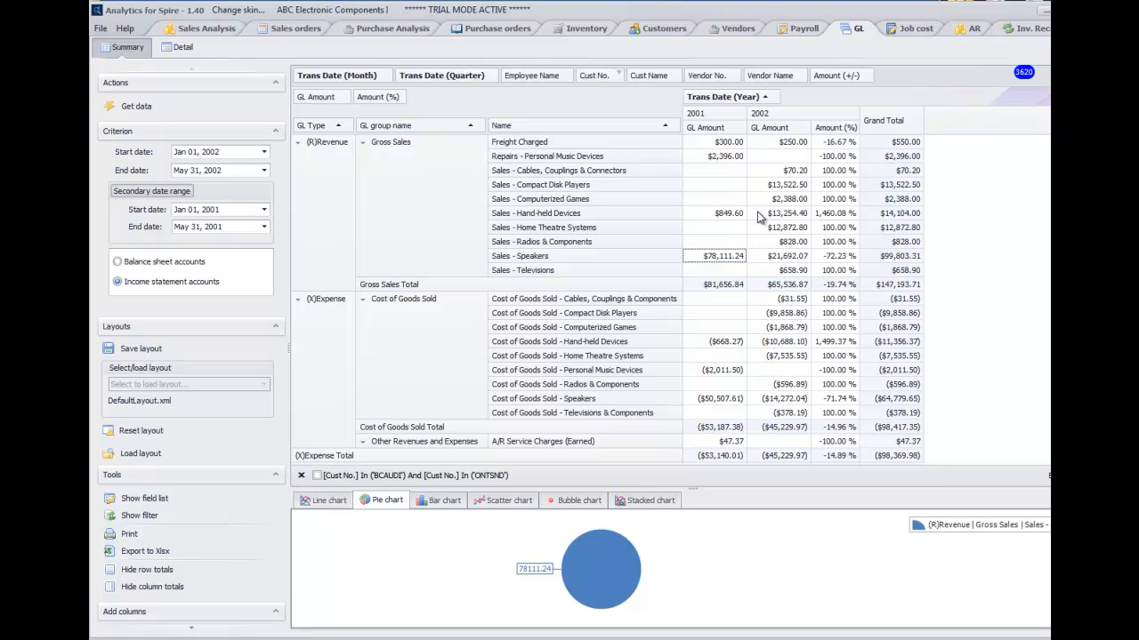
pyautogui.scroll(-1, 762, 217)
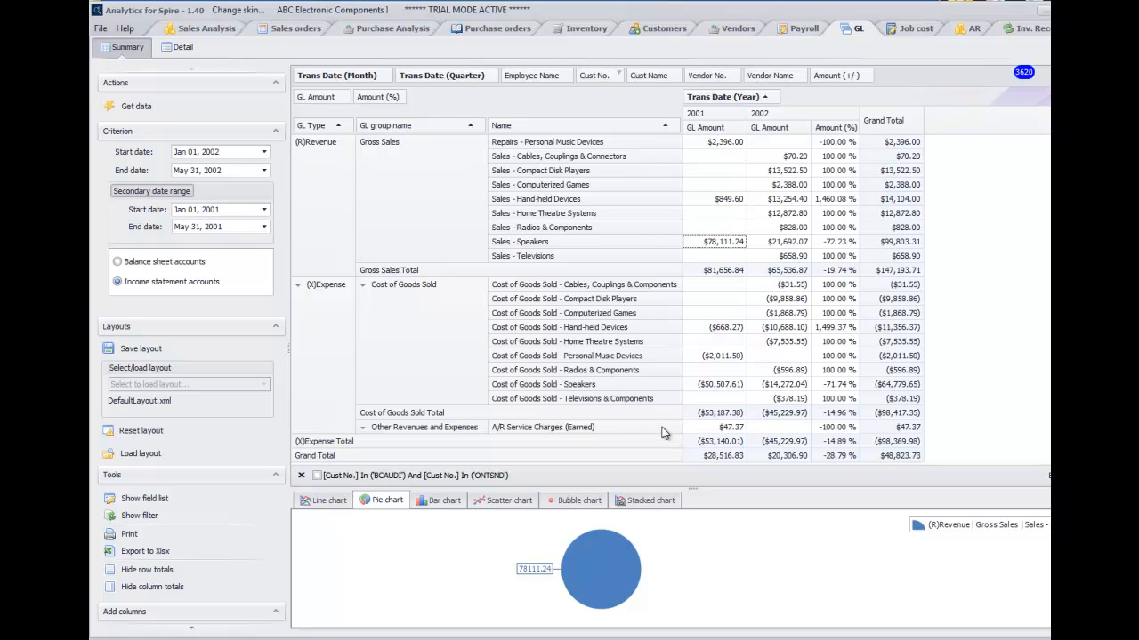
pyautogui.scroll(1, 663, 401)
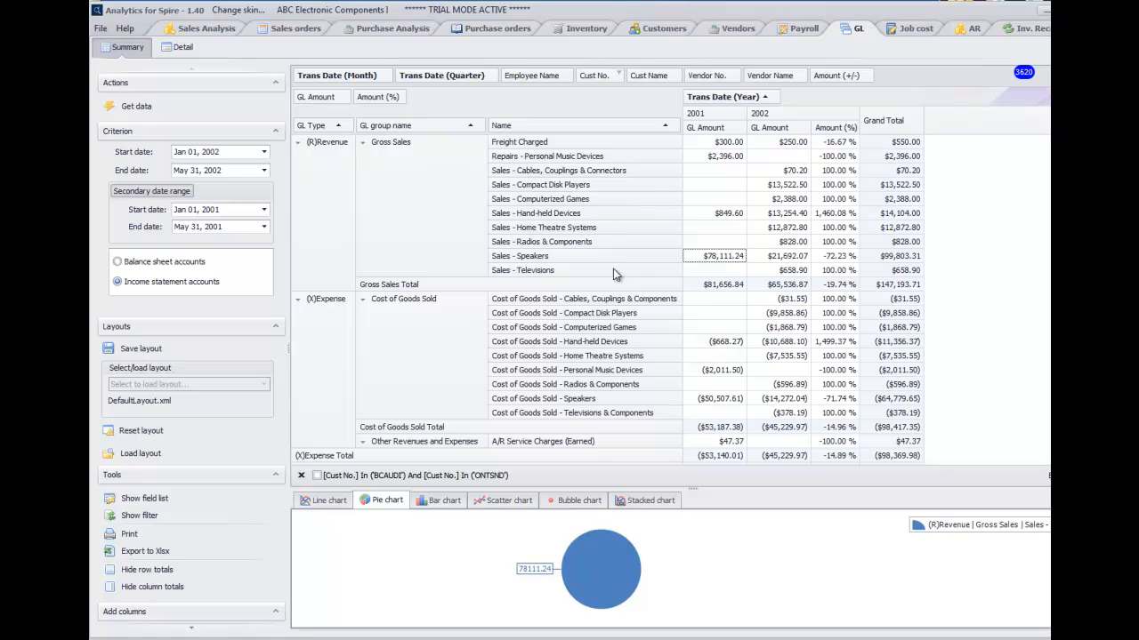
pyautogui.scroll(-1, 607, 299)
pyautogui.scroll(1, 606, 299)
# Step: Remove the Cust No. filter selection and show all customers in the summary again
pyautogui.click(618, 74)
pyautogui.click(623, 101)
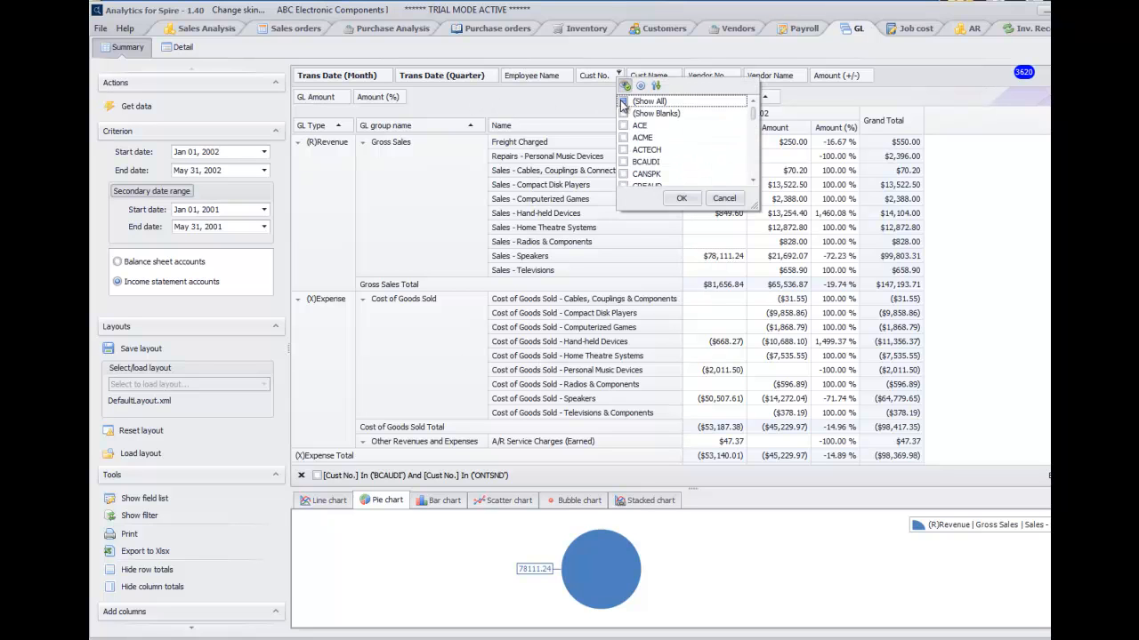
pyautogui.click(680, 198)
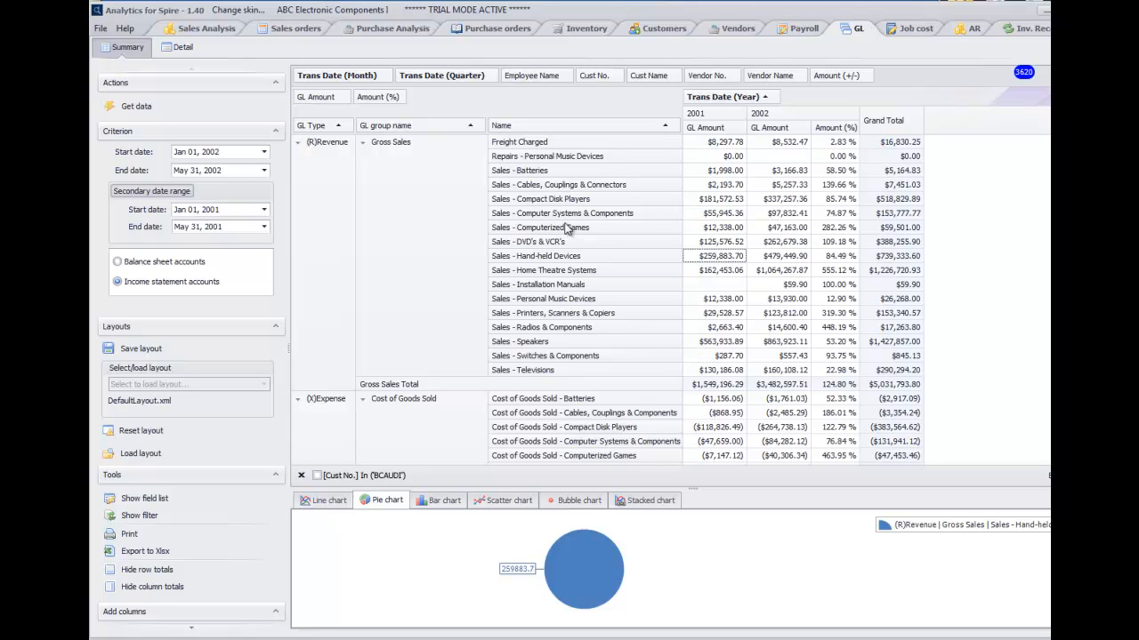
# Step: Open the pivot grid prefilter and change the field of its existing condition to Name
pyautogui.click(677, 127)
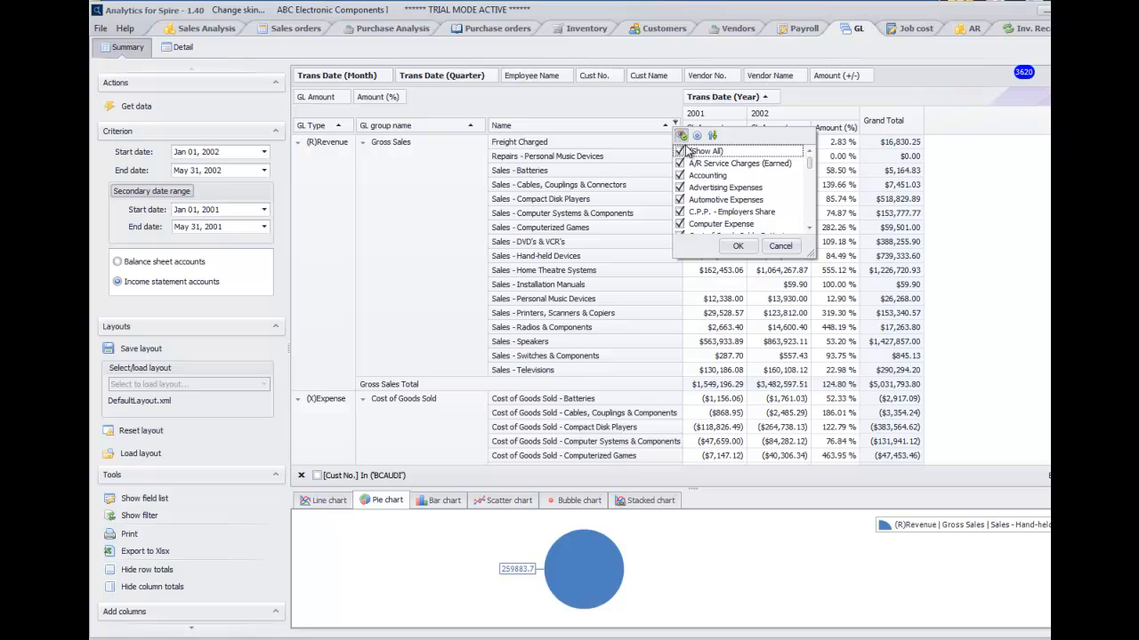
pyautogui.click(780, 246)
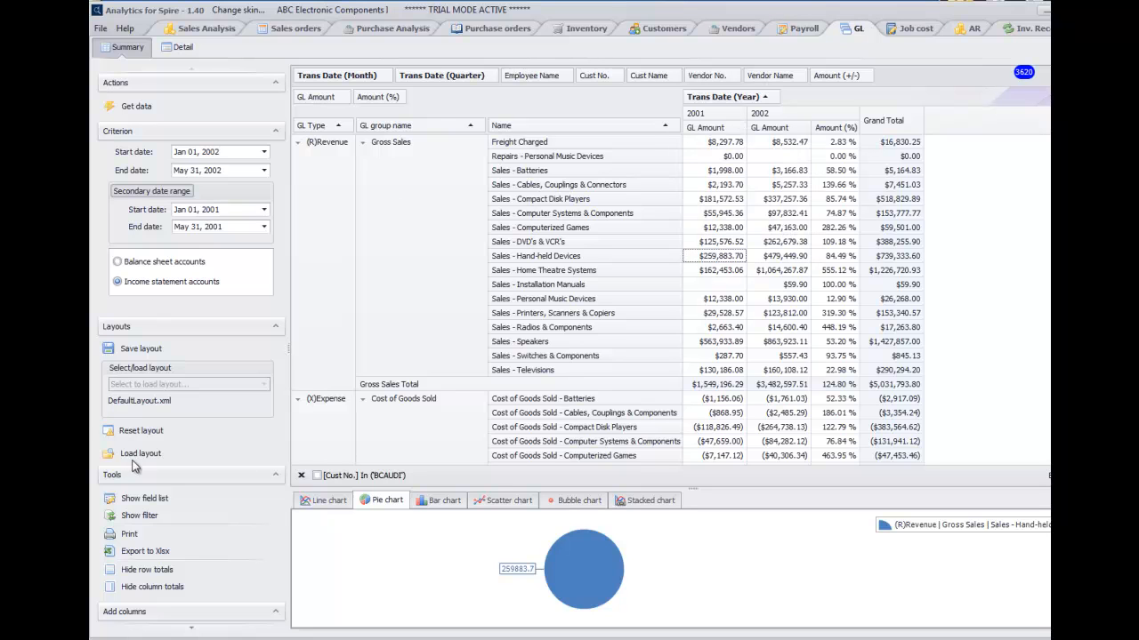
pyautogui.click(145, 517)
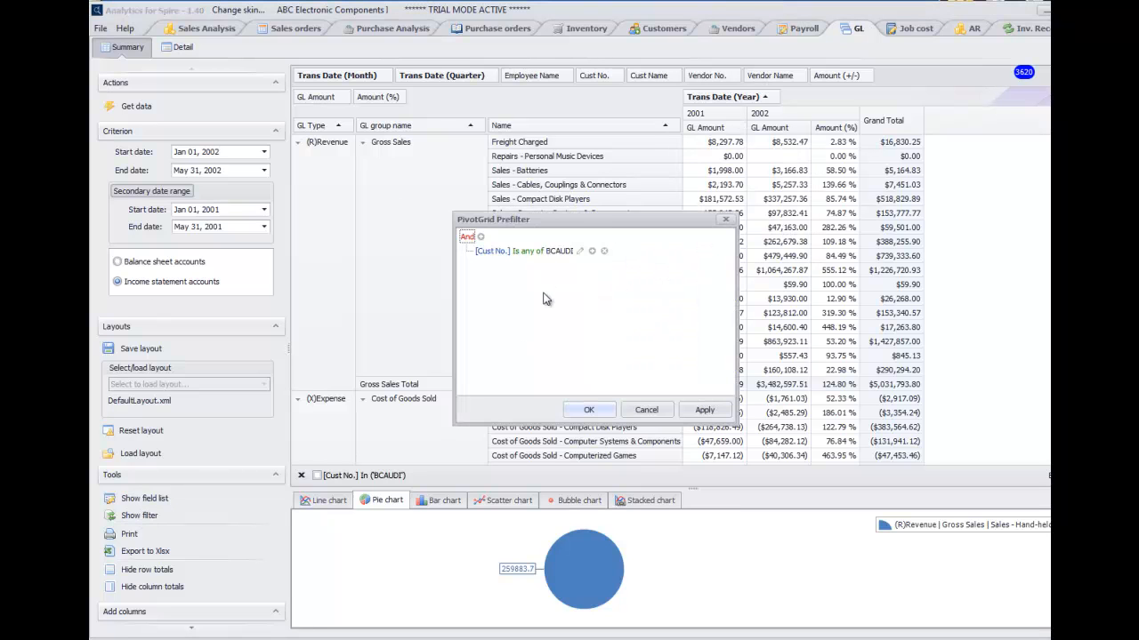
pyautogui.click(495, 253)
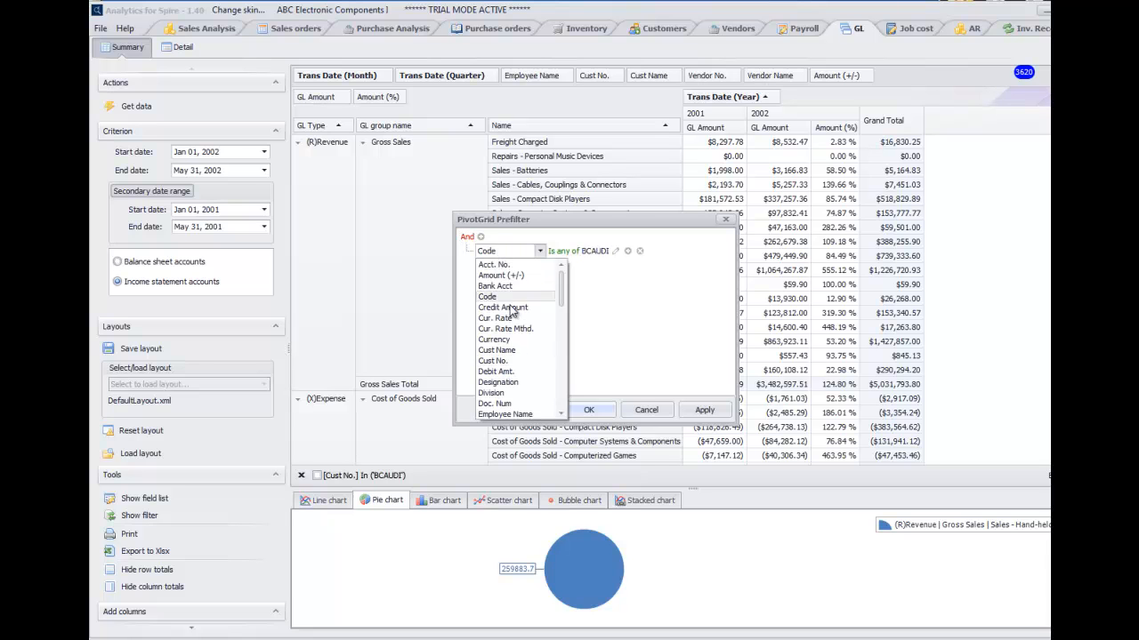
pyautogui.scroll(-6, 511, 374)
pyautogui.scroll(-3, 511, 378)
pyautogui.scroll(4, 508, 356)
pyautogui.click(509, 297)
# Step: Set the Name condition's operator to Contains with the value home and apply the prefilter
pyautogui.click(518, 250)
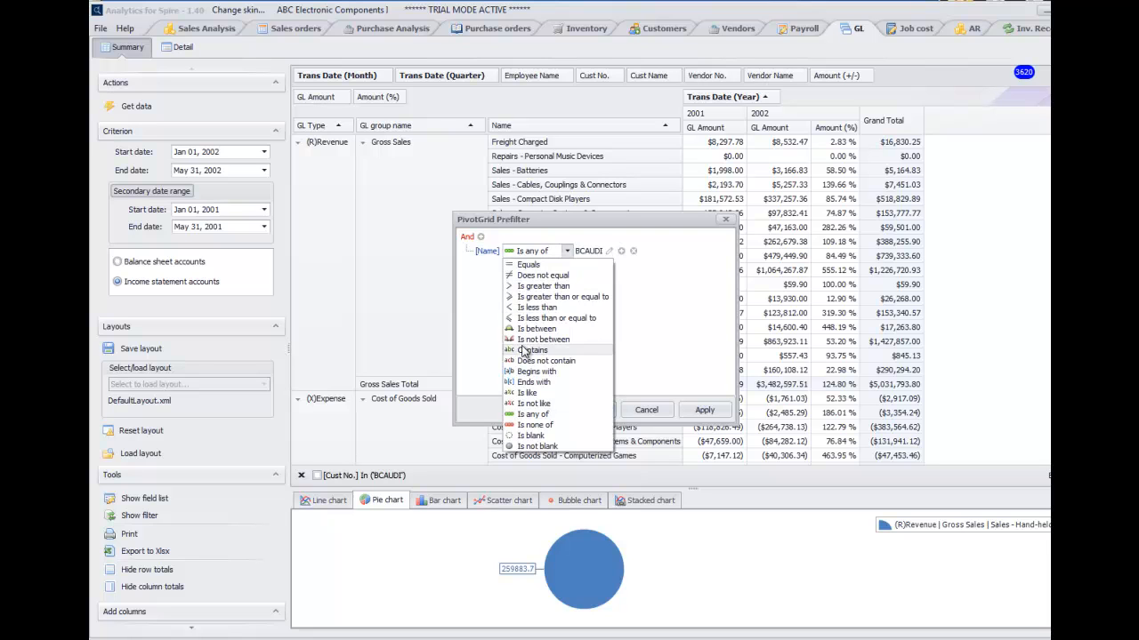
pyautogui.click(532, 349)
pyautogui.click(552, 251)
pyautogui.write('home')
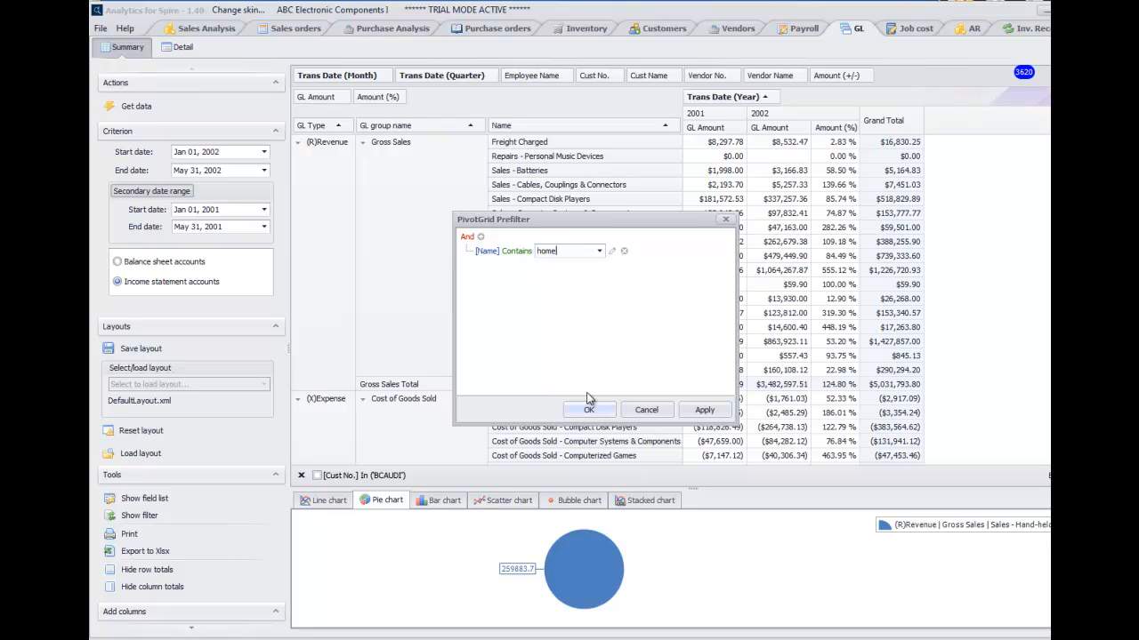
pyautogui.click(588, 410)
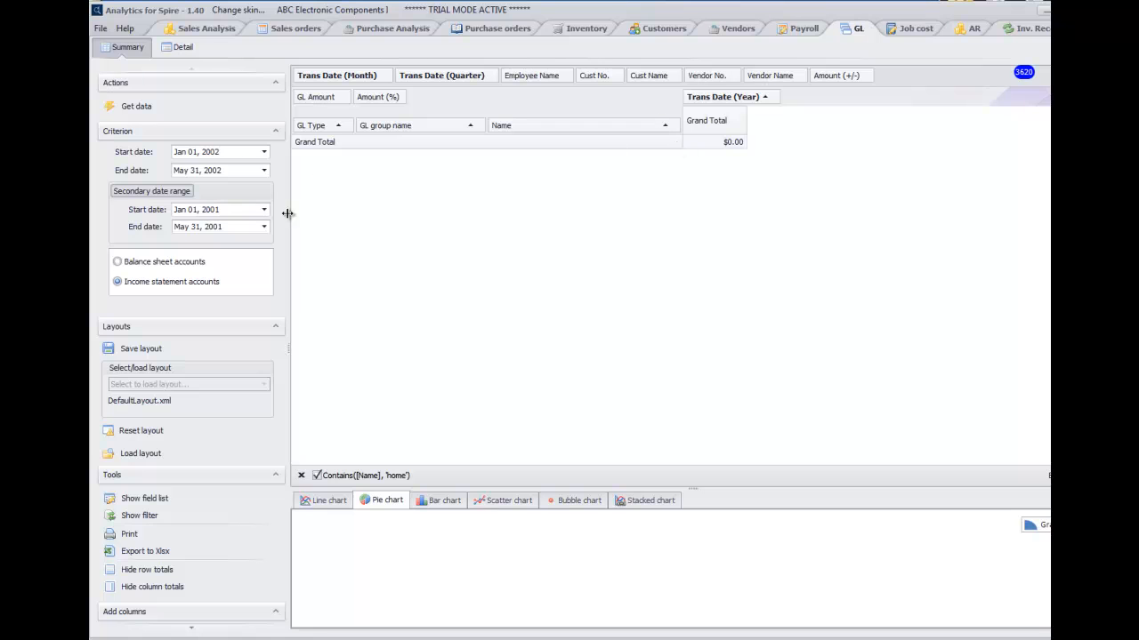
# Step: Edit the prefilter so that Name contains Speaker and apply it to the summary
pyautogui.click(1048, 475)
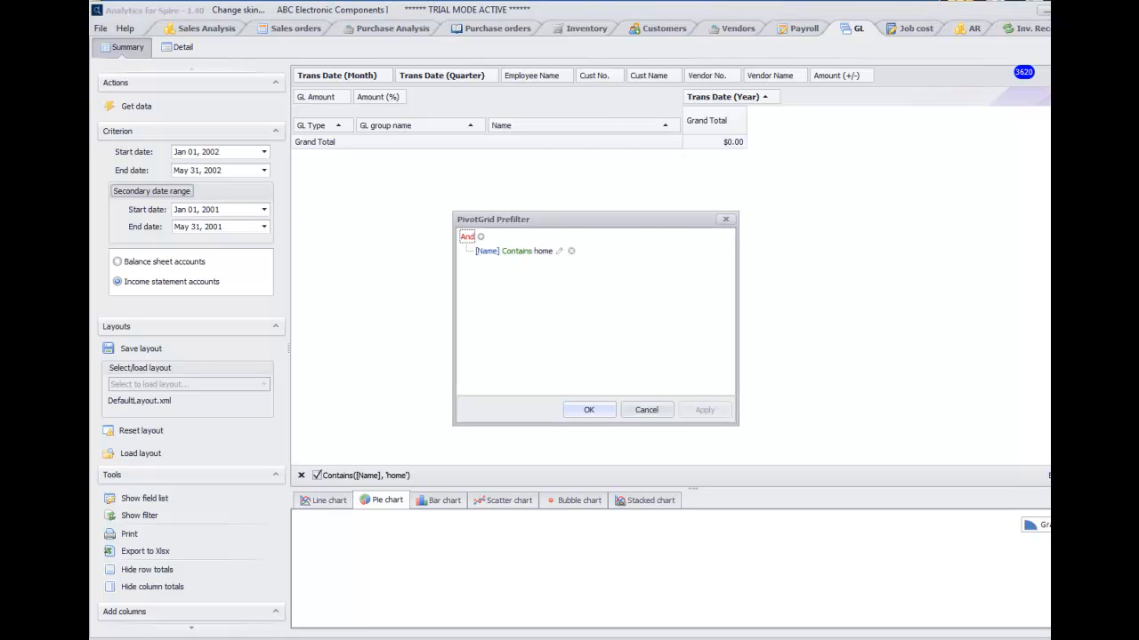
pyautogui.click(545, 250)
pyautogui.write('Speaker')
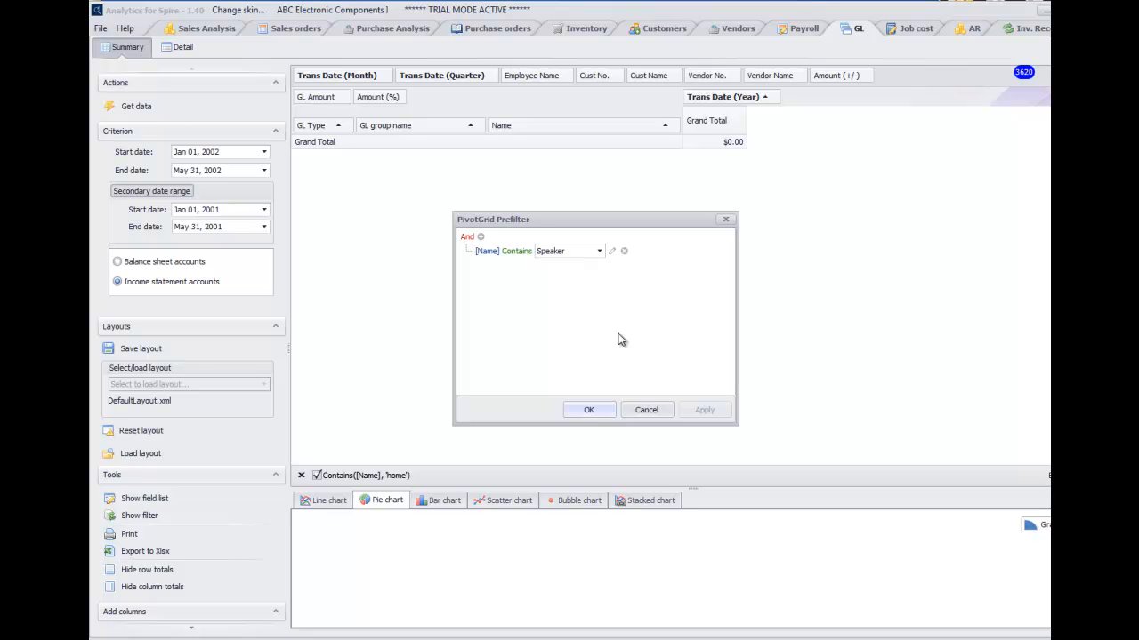
pyautogui.click(589, 410)
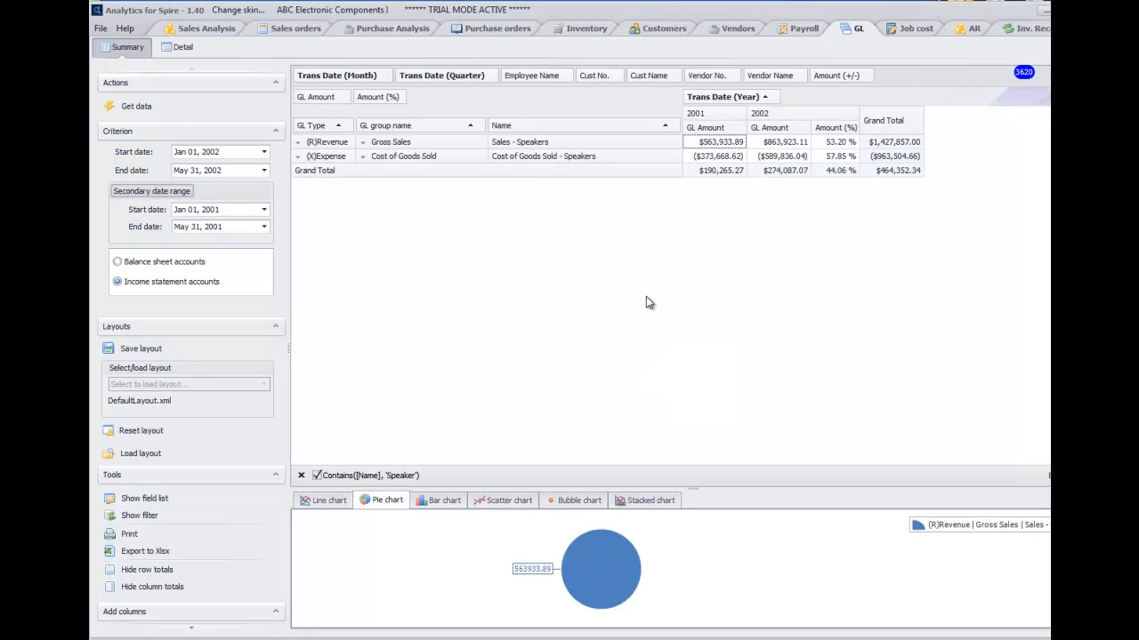